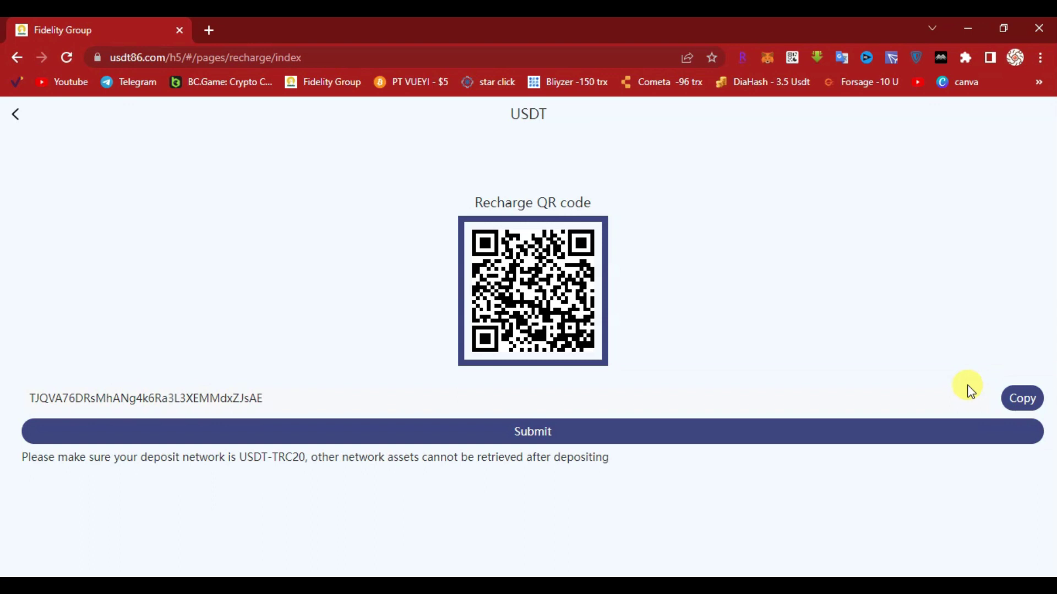
Copy the USDT-TRC20 recharge address and return to the home page
left_click(1005, 399)
left_click(21, 112)
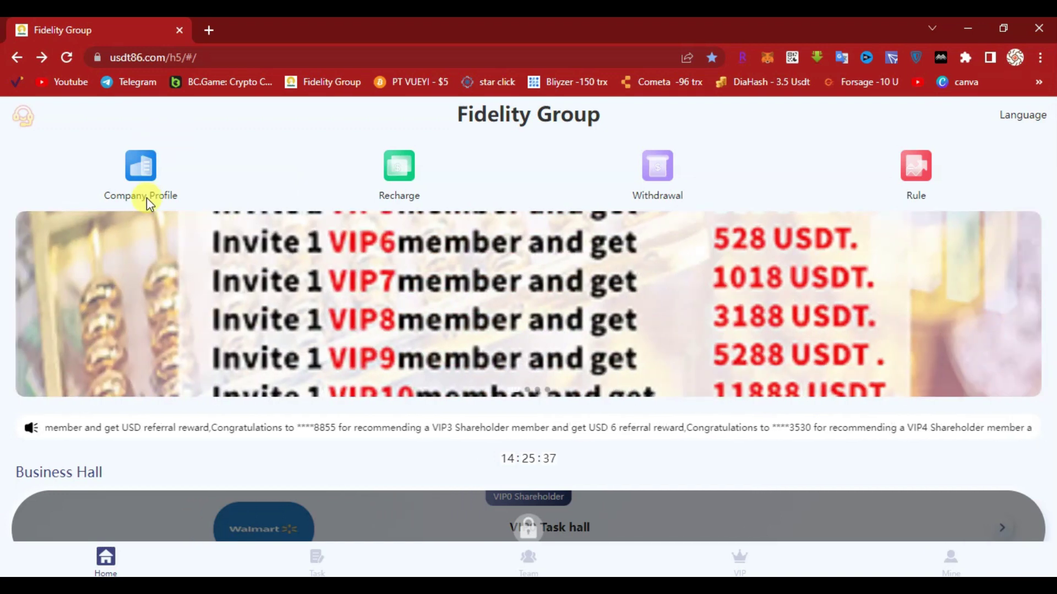
Examine the company profile white paper Fidelity.pdf through its Background section, and close it
left_click(146, 198)
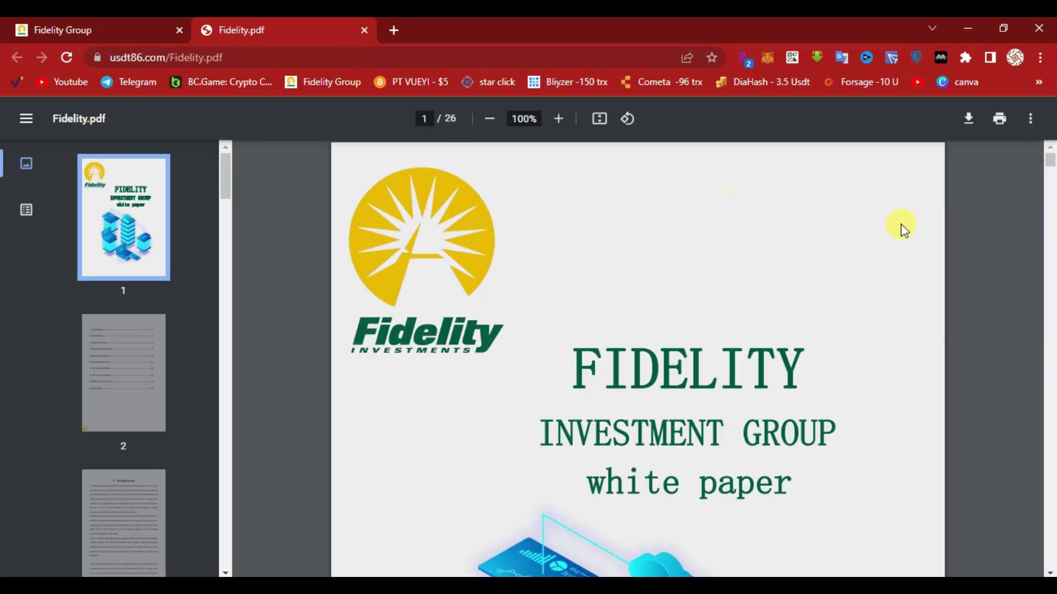
scroll(828, 273, "down", 15)
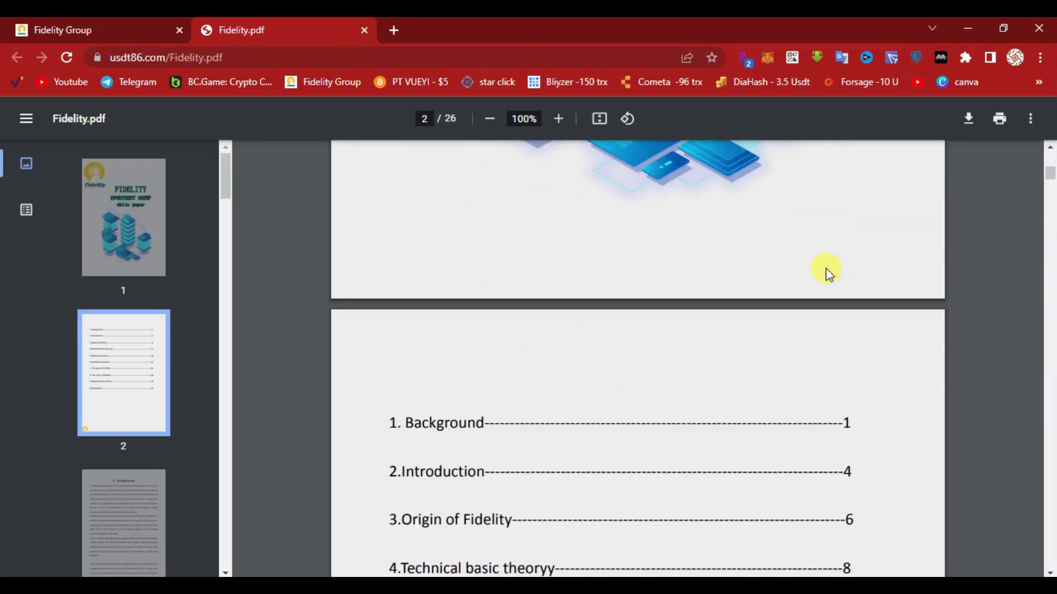
scroll(828, 273, "down", 20)
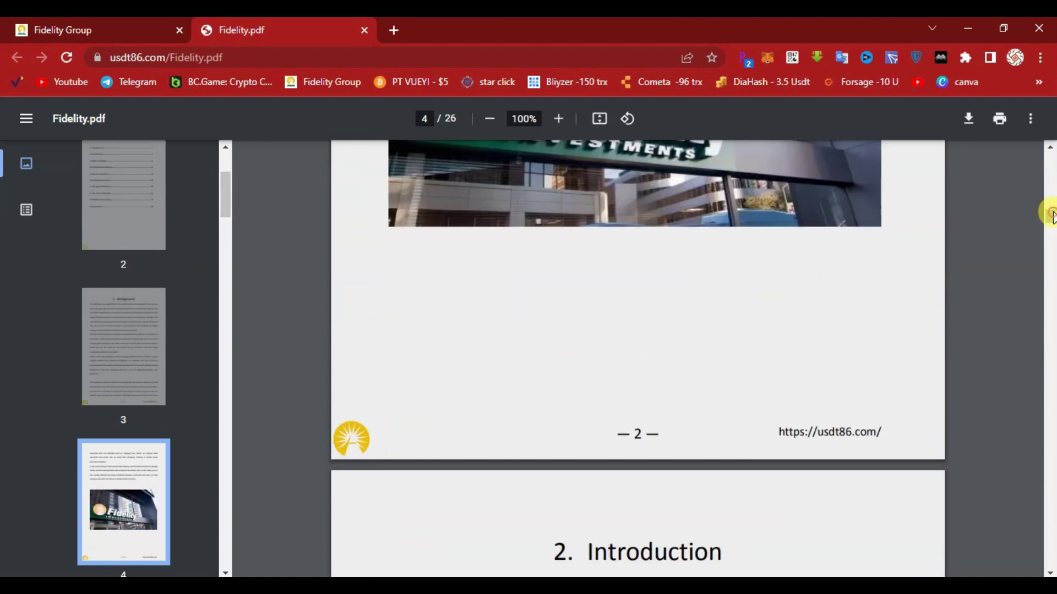
right_click(1052, 216)
scroll(1051, 212, "up", 8)
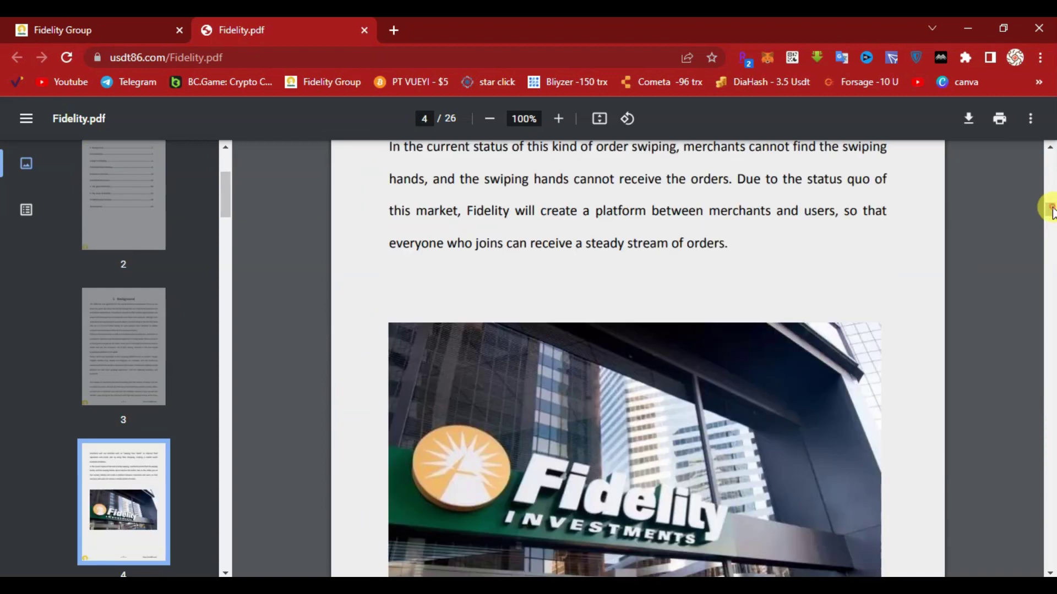
right_click(1051, 212)
scroll(1051, 212, "down", 4)
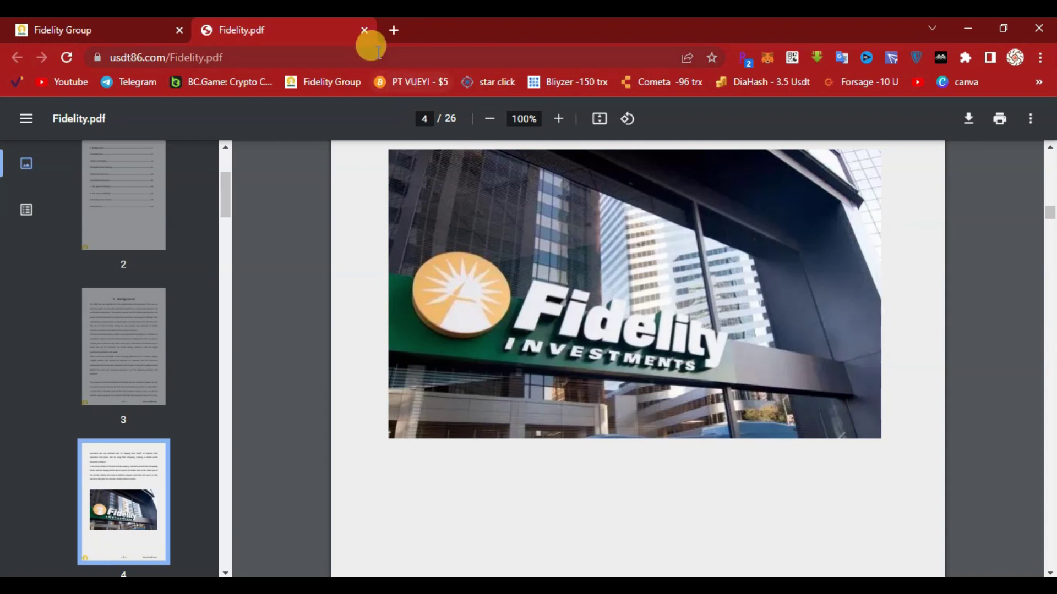
left_click(365, 30)
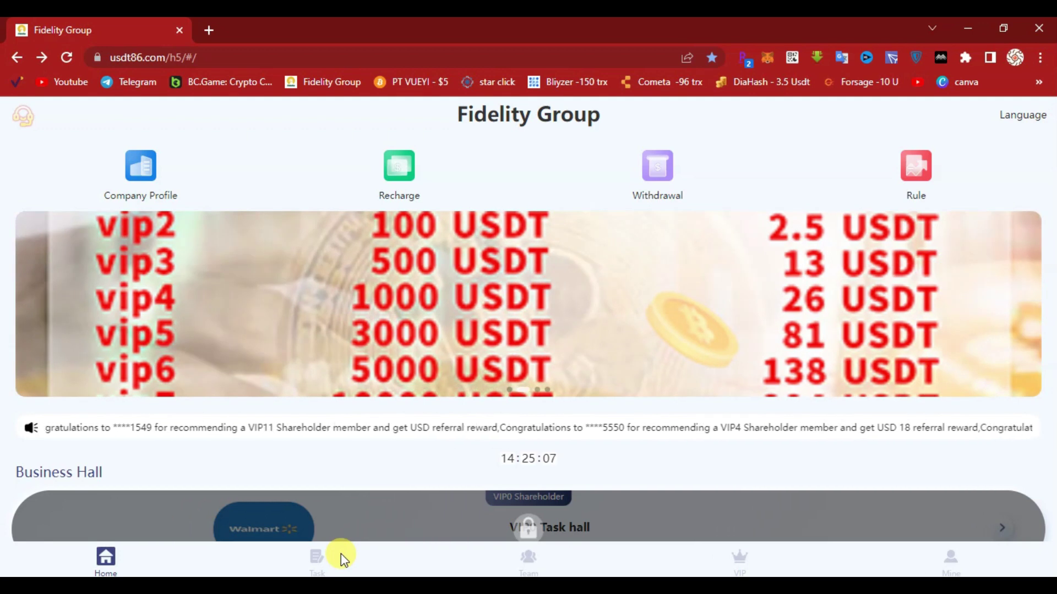
left_click(249, 184)
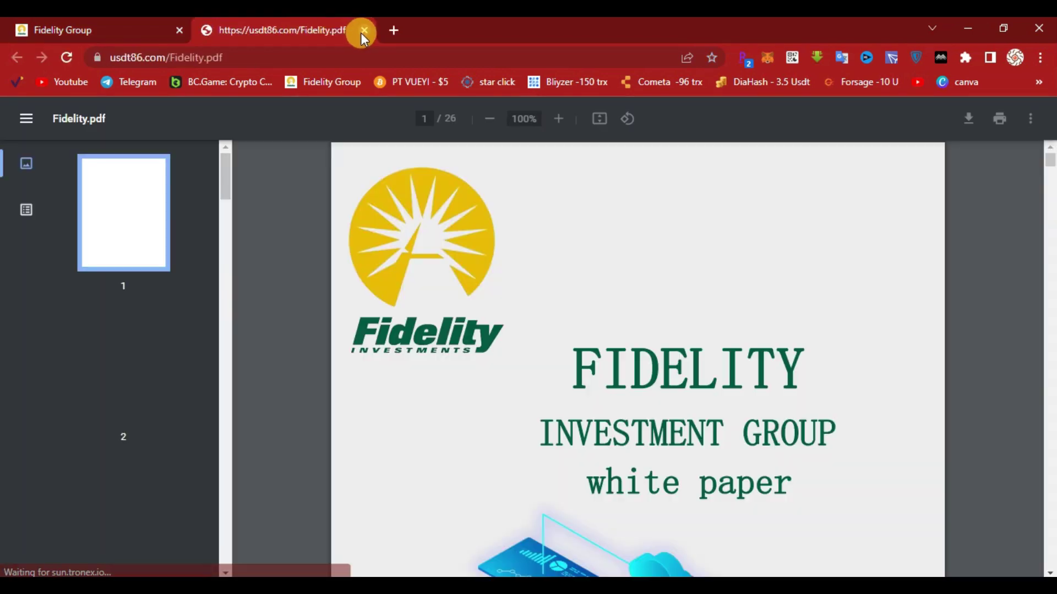
left_click(363, 31)
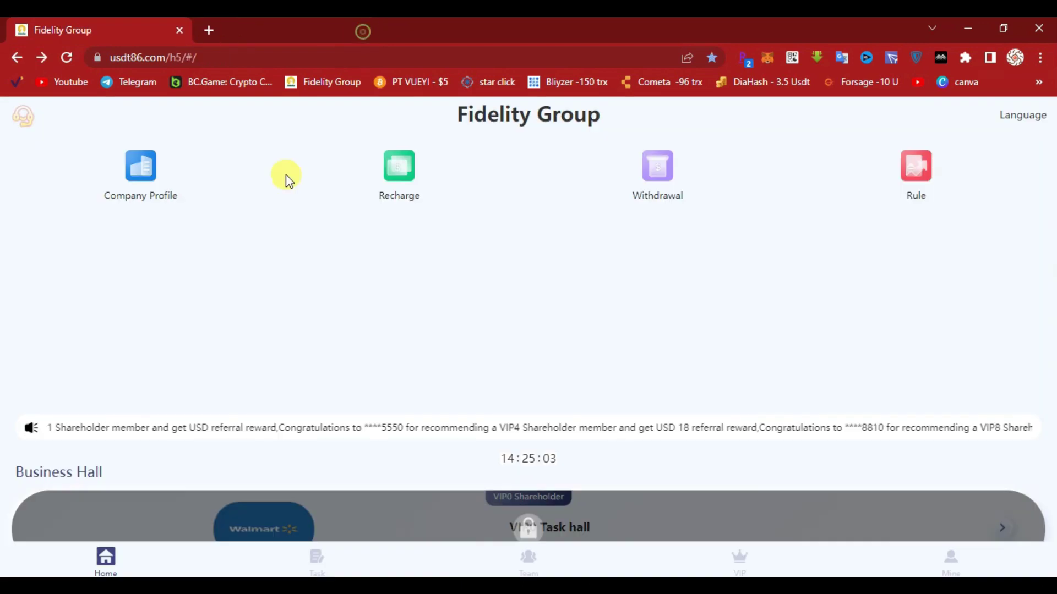
Take the LENOVO THINKPAD ULTRA DOCK 40A2 task from the VIP1 Task hall and submit it
scroll(274, 154, "down", 7)
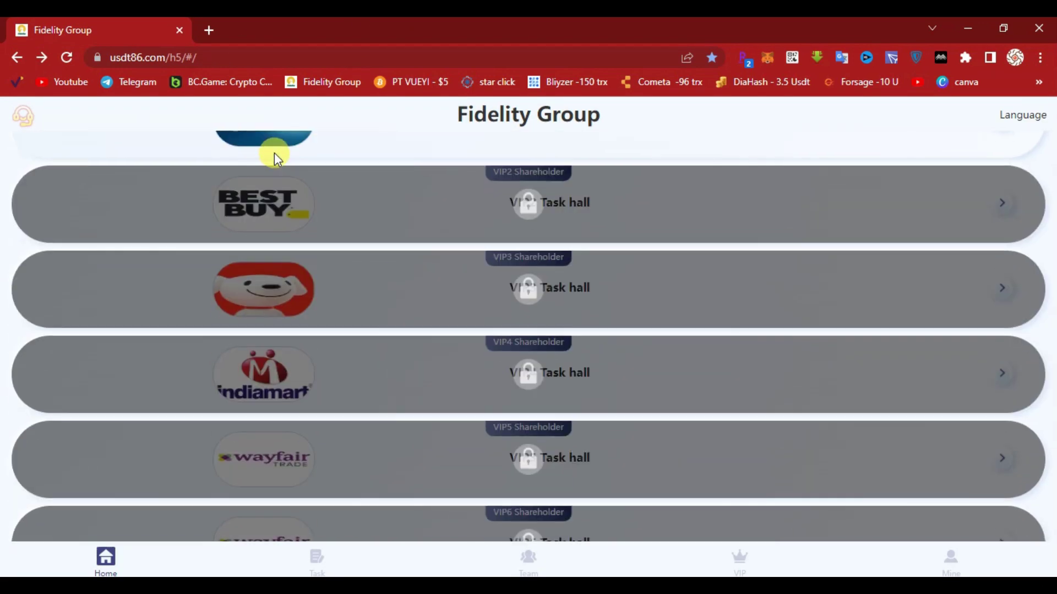
scroll(306, 177, "up", 2)
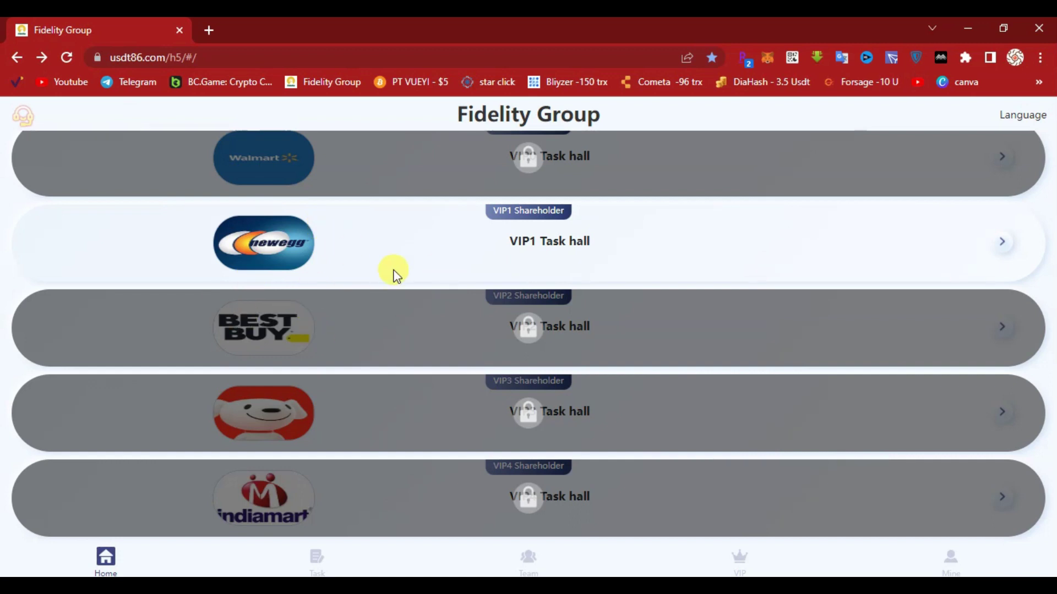
left_click(444, 241)
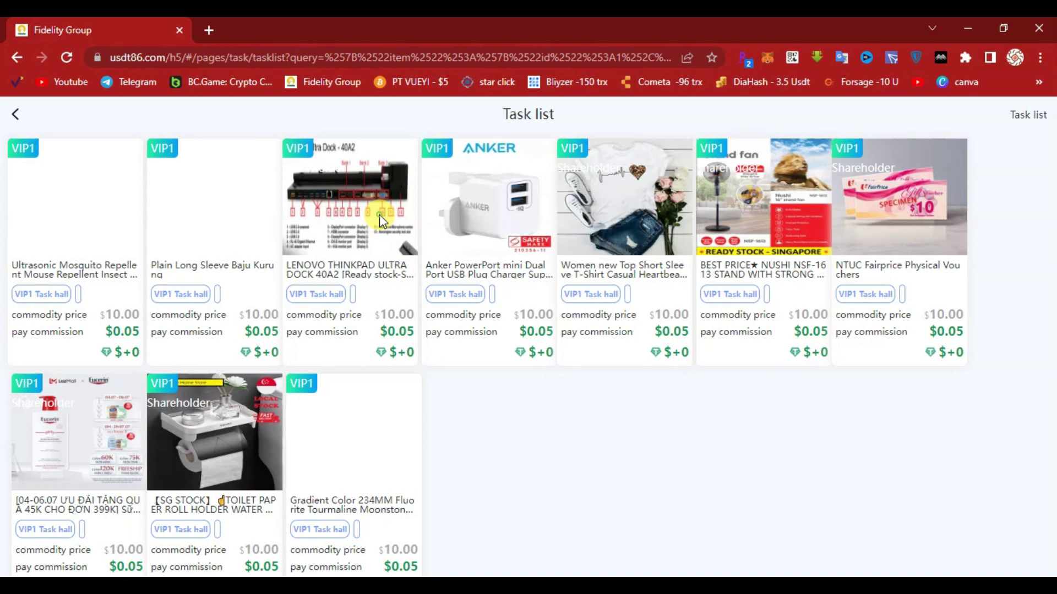
left_click(380, 217)
left_click(555, 266)
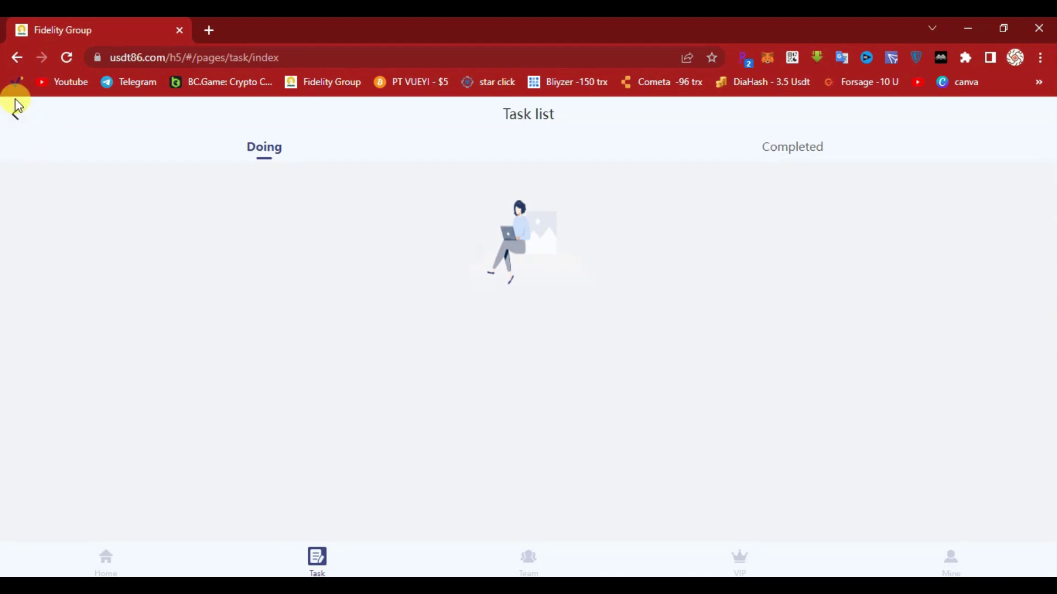
Take and submit the NTUC Fairprice Physical Vouchers task and the Ultrasonic Mosquito Repellent task
left_click(17, 58)
left_click(269, 146)
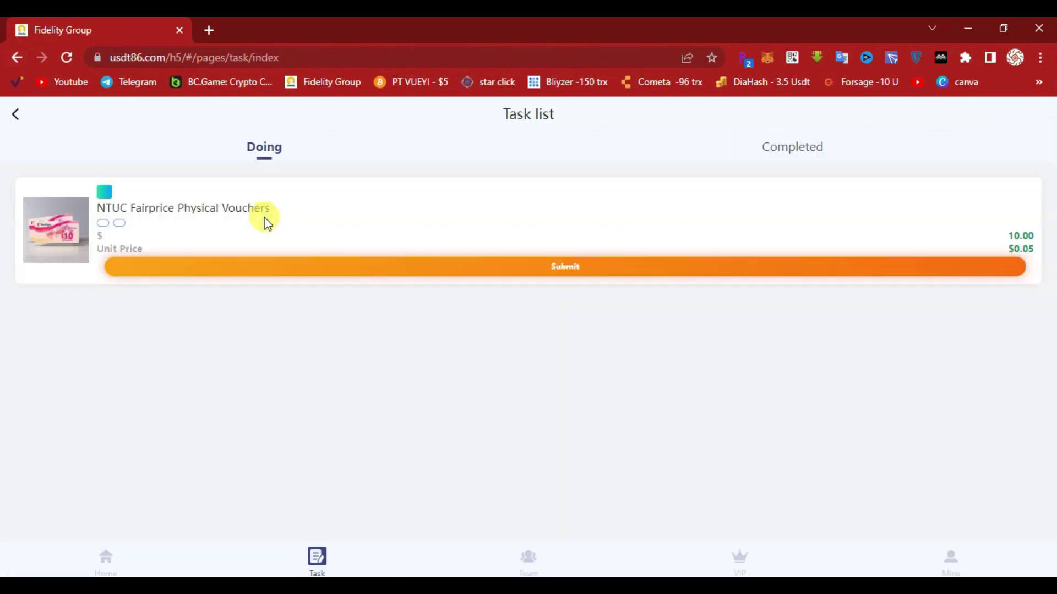
left_click(454, 266)
left_click(16, 58)
left_click(227, 166)
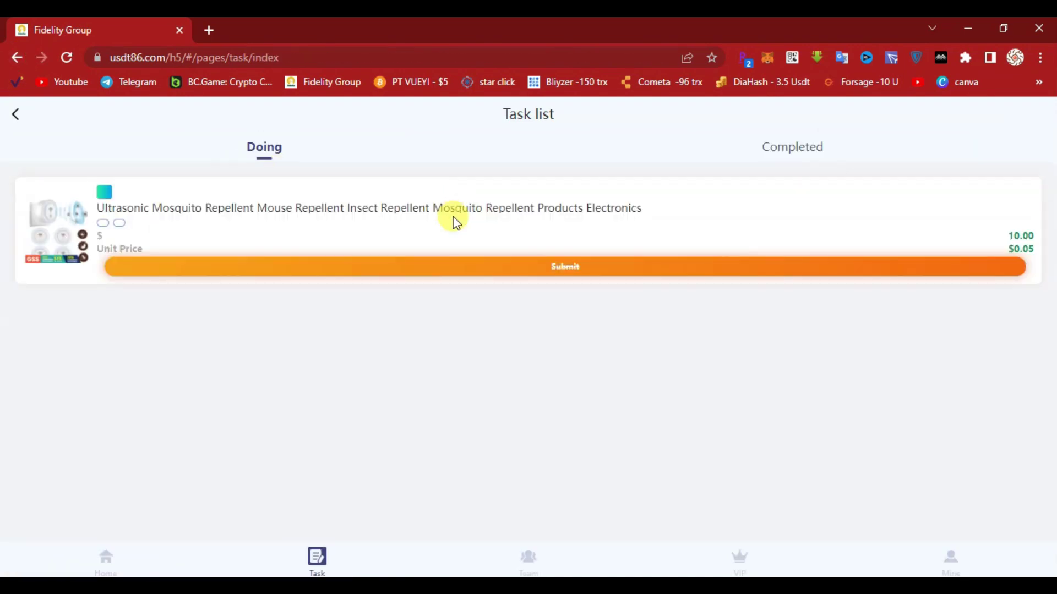
left_click(442, 263)
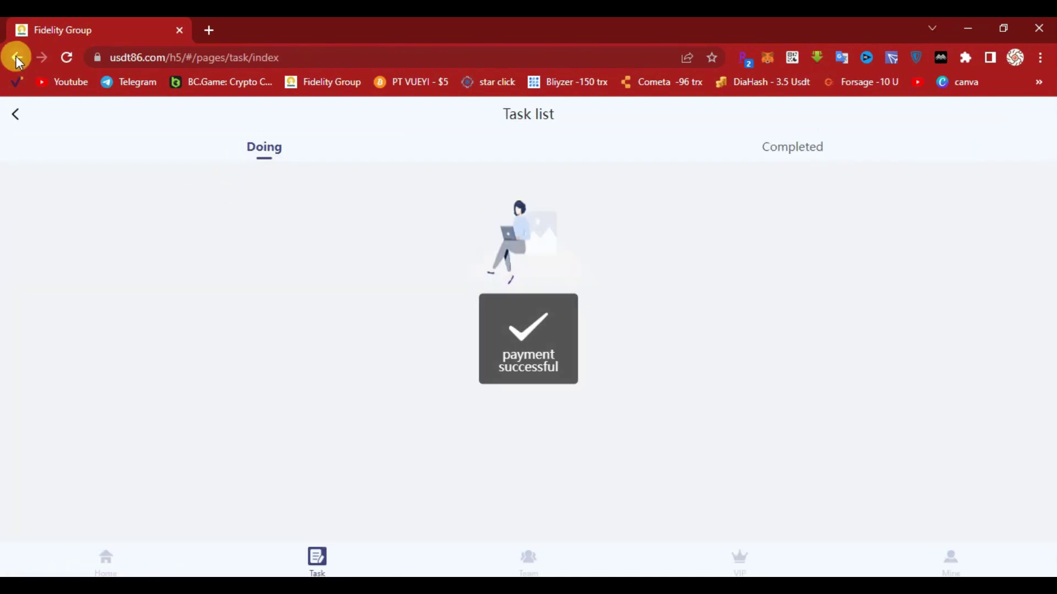
Take and submit two more product tasks from the VIP1 task list, one at a time
left_click(17, 57)
left_click(272, 142)
left_click(536, 278)
left_click(17, 57)
left_click(392, 226)
left_click(495, 262)
Take and submit the Eucerin pH5 Skin-Protection Washlotion task and another VIP1 product task
left_click(17, 58)
left_click(390, 291)
left_click(333, 265)
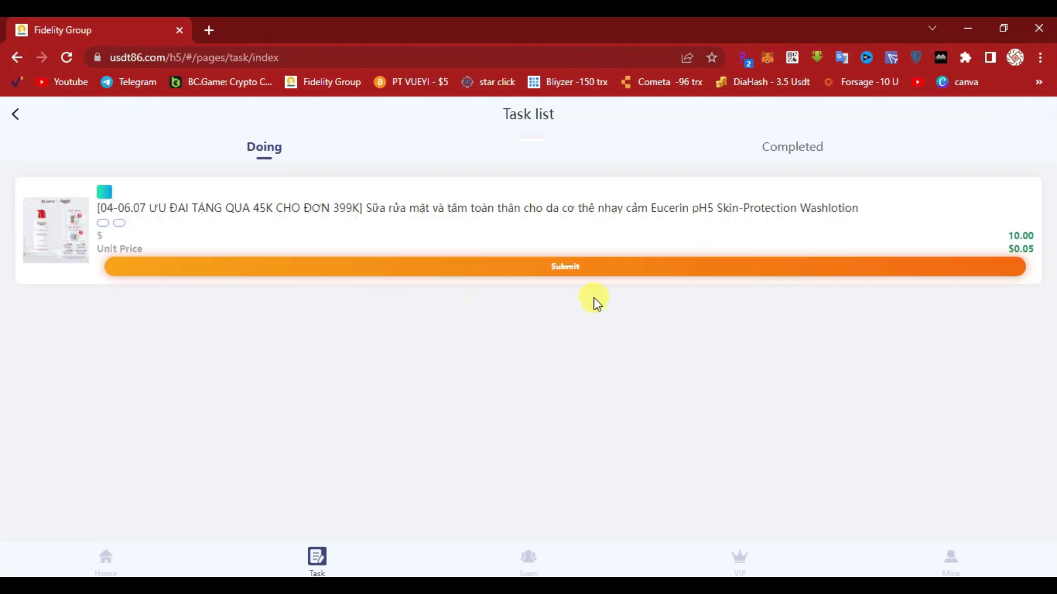
left_click(16, 57)
left_click(386, 231)
left_click(514, 269)
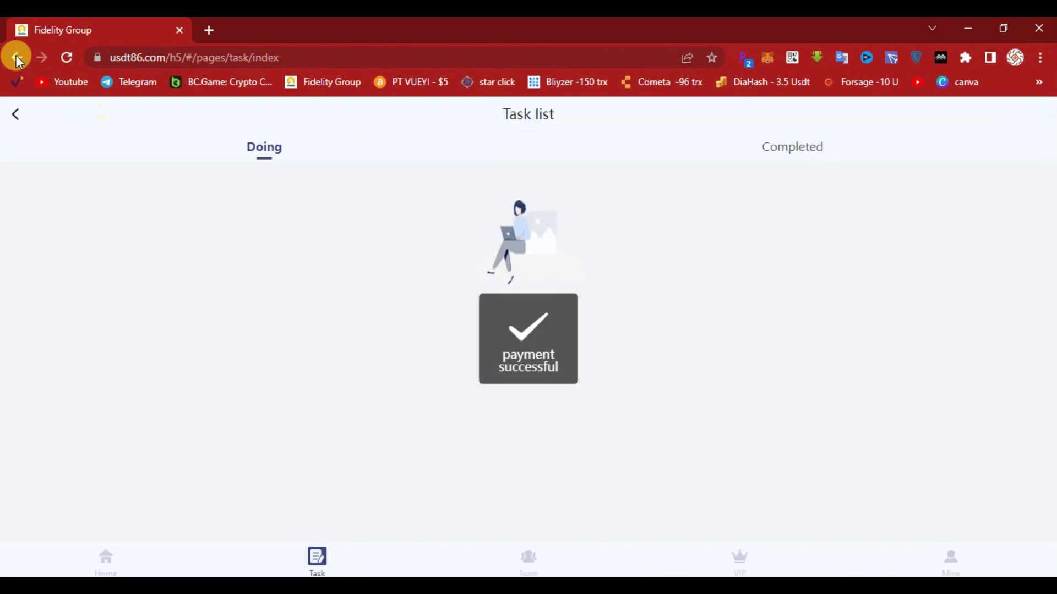
Take and submit the remaining VIP1 tasks, including the Anker PowerPort mini Dual Port USB charger
left_click(20, 59)
left_click(314, 302)
left_click(537, 259)
left_click(13, 113)
left_click(94, 196)
left_click(458, 272)
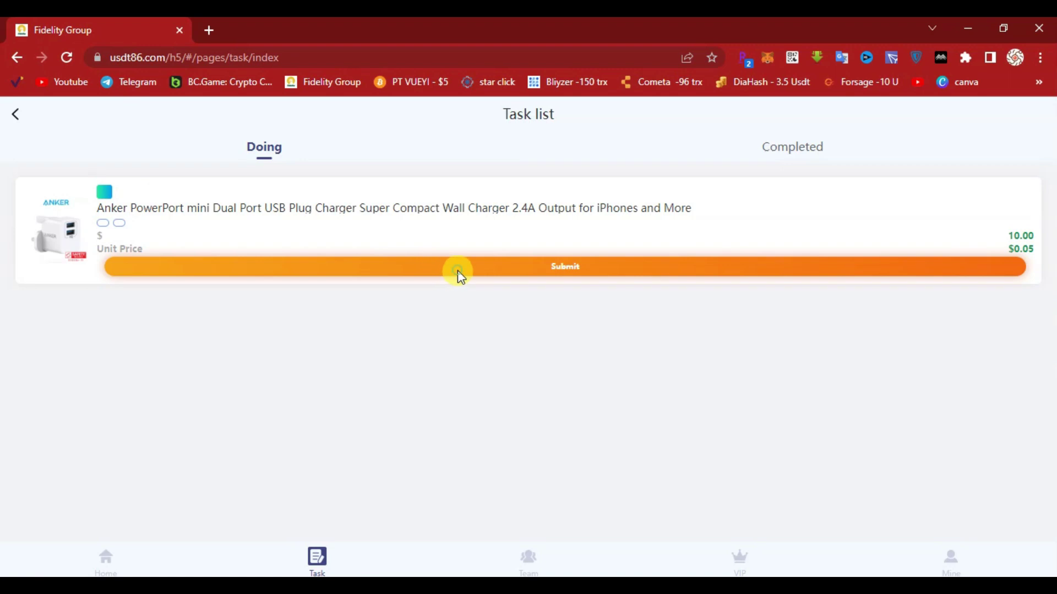
Review the account page's balance, earnings and completed missions, and look at the PIA personal information page
left_click(109, 561)
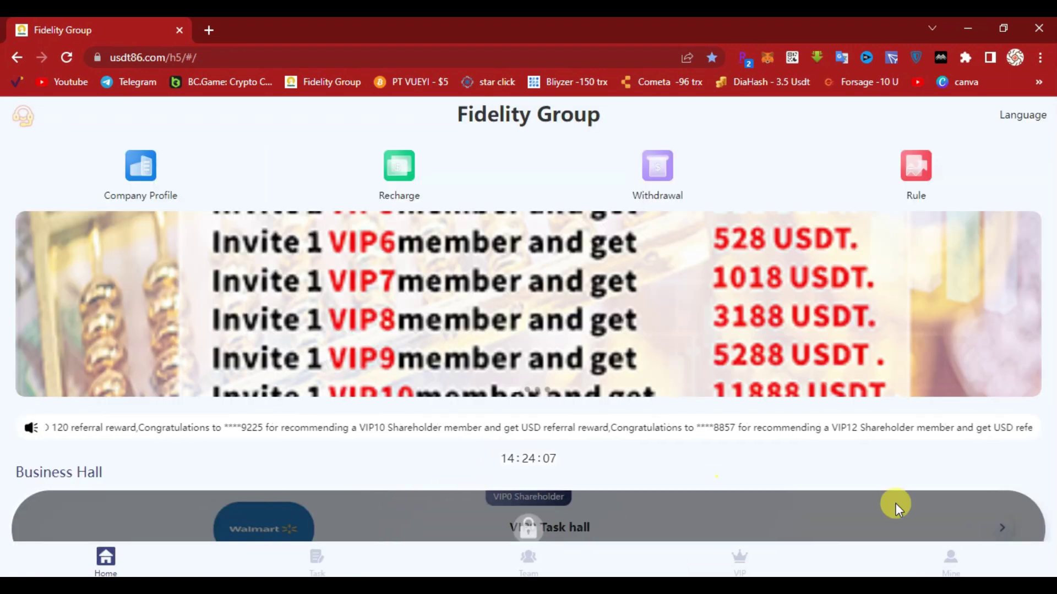
left_click(951, 561)
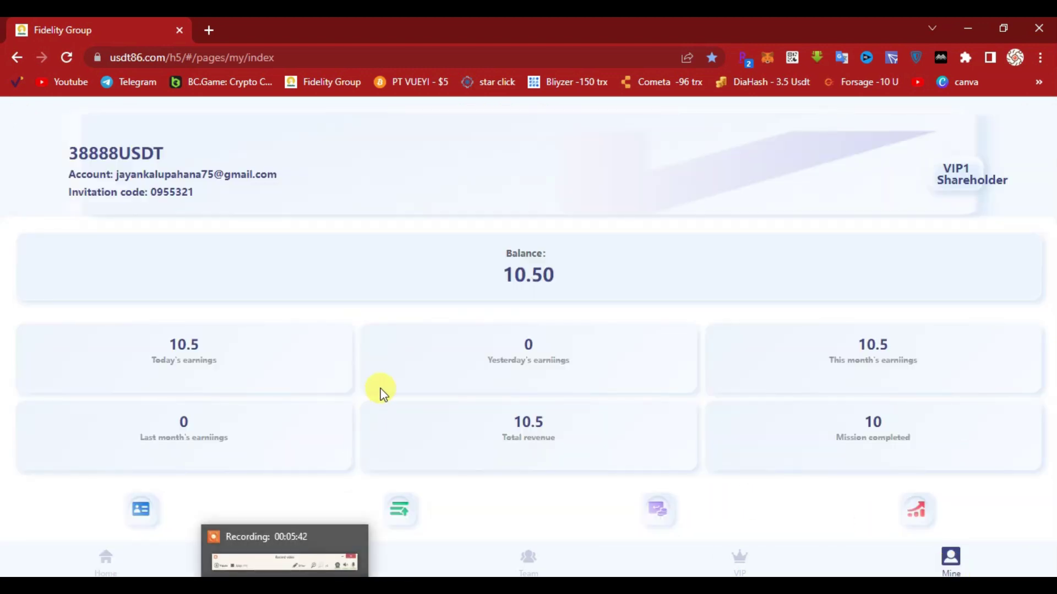
scroll(357, 353, "down", 2)
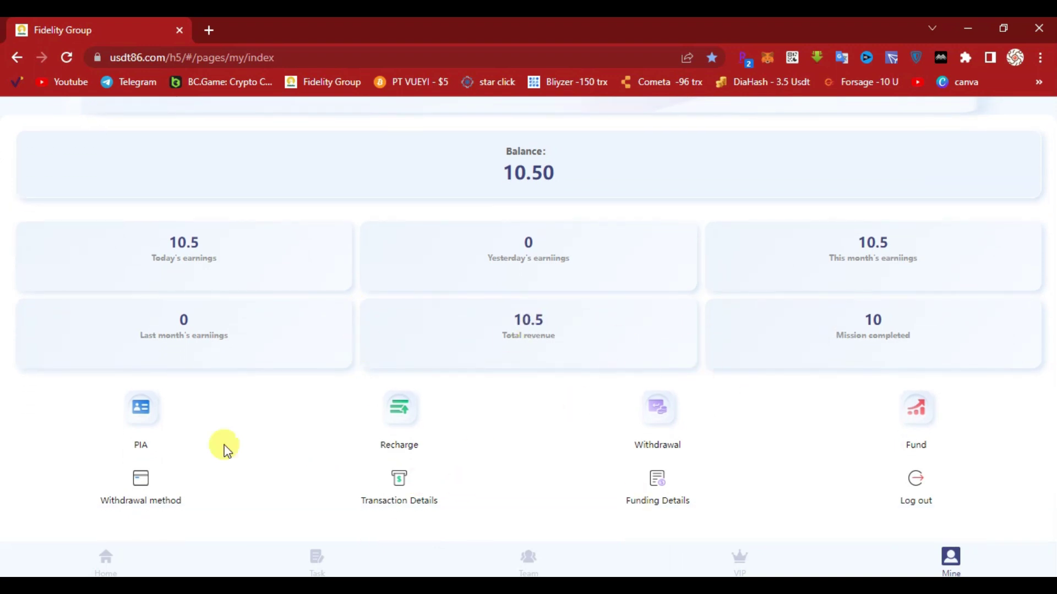
left_click(153, 426)
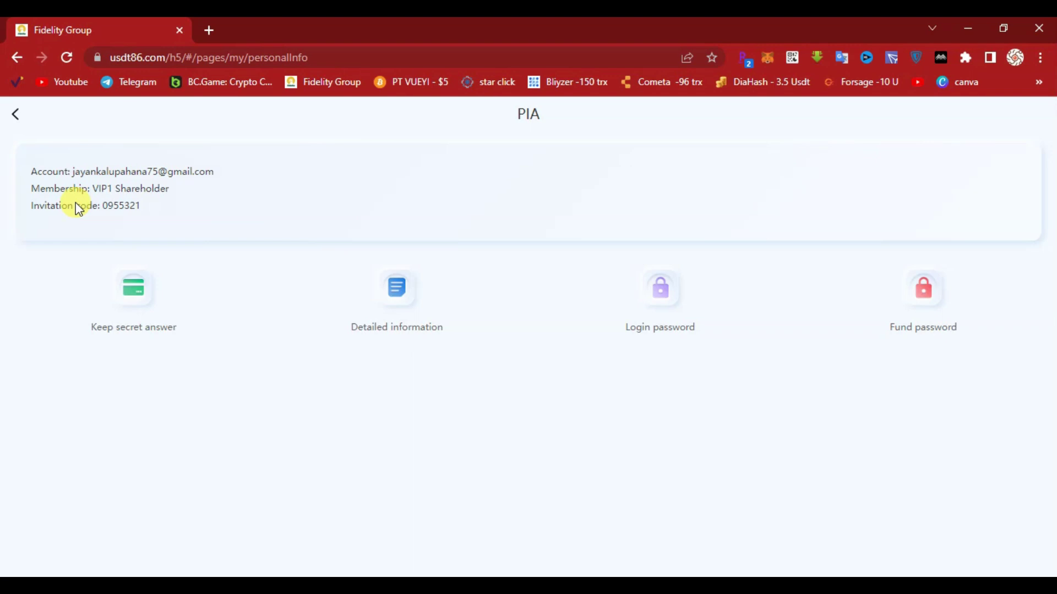
left_click(15, 115)
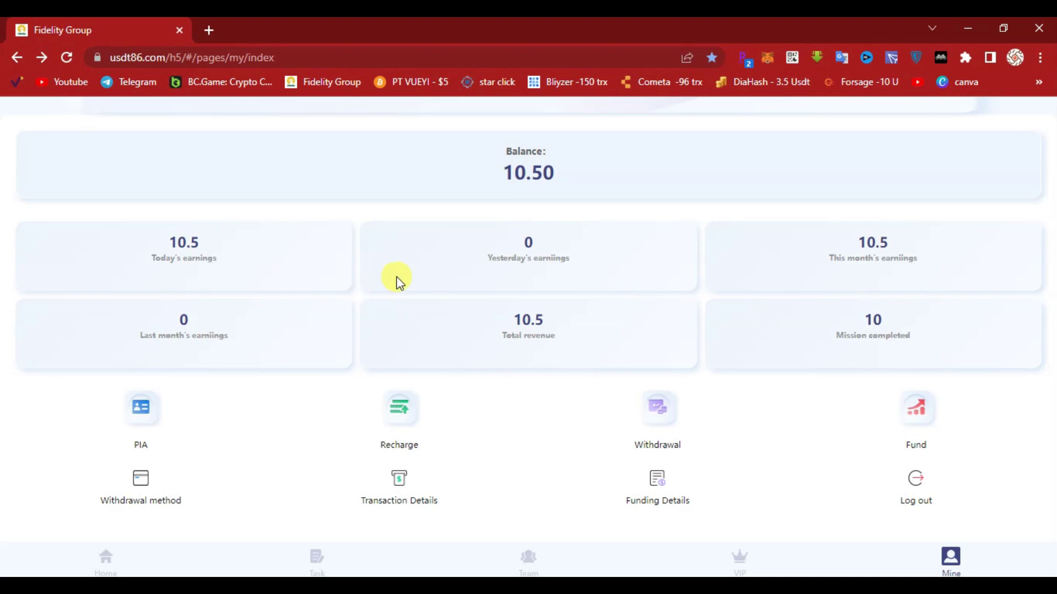
scroll(398, 281, "up", 1)
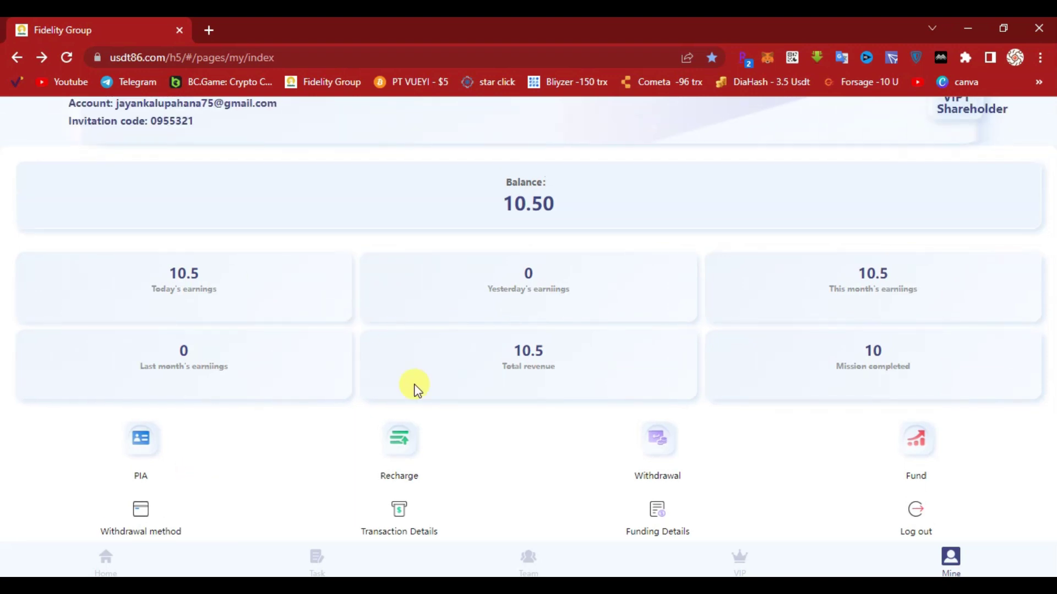
Open the form for adding a withdrawal method to the account
left_click(172, 506)
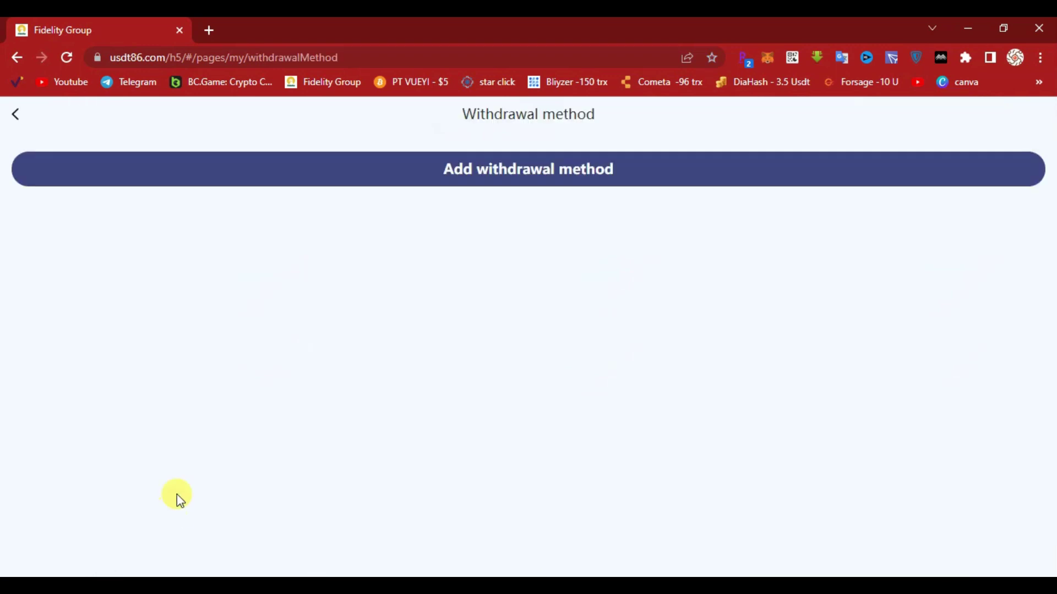
left_click(515, 176)
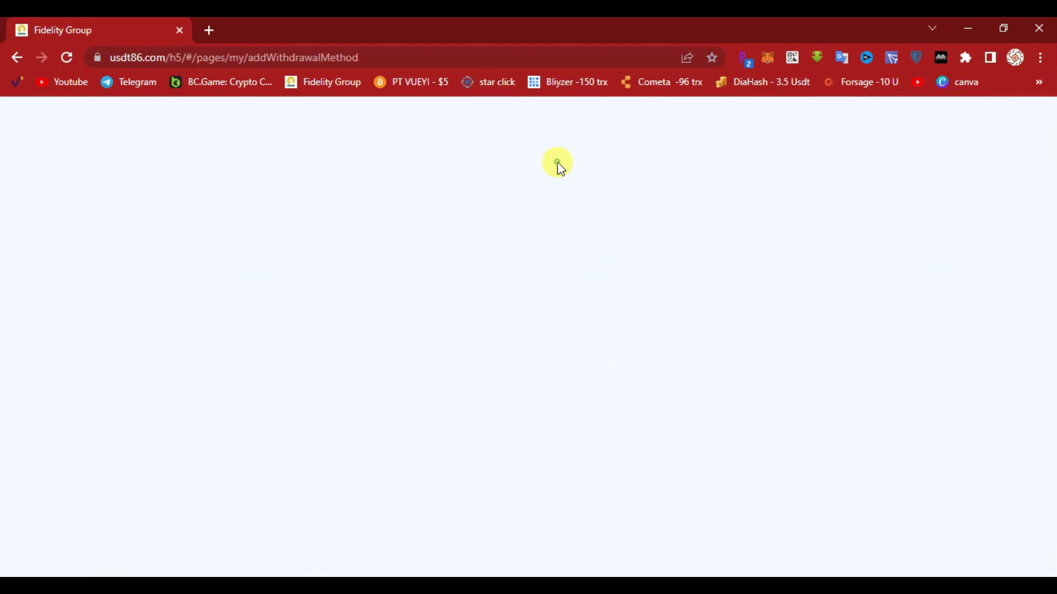
In the TRON wallet extension, copy the USDT receiving address and add USDT (TRC20) to the wallet's asset list
left_click(885, 56)
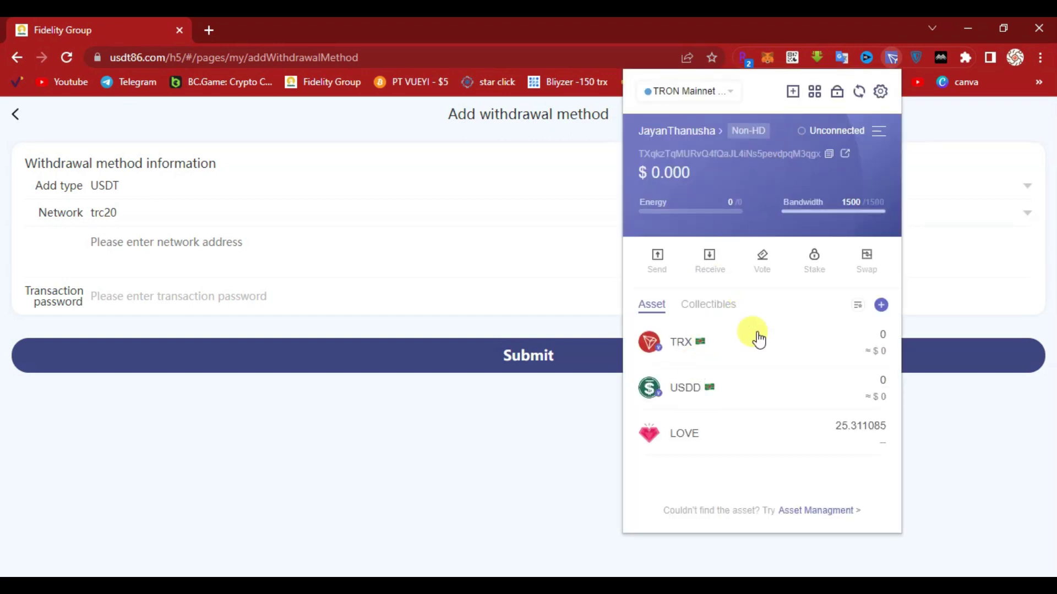
left_click(881, 306)
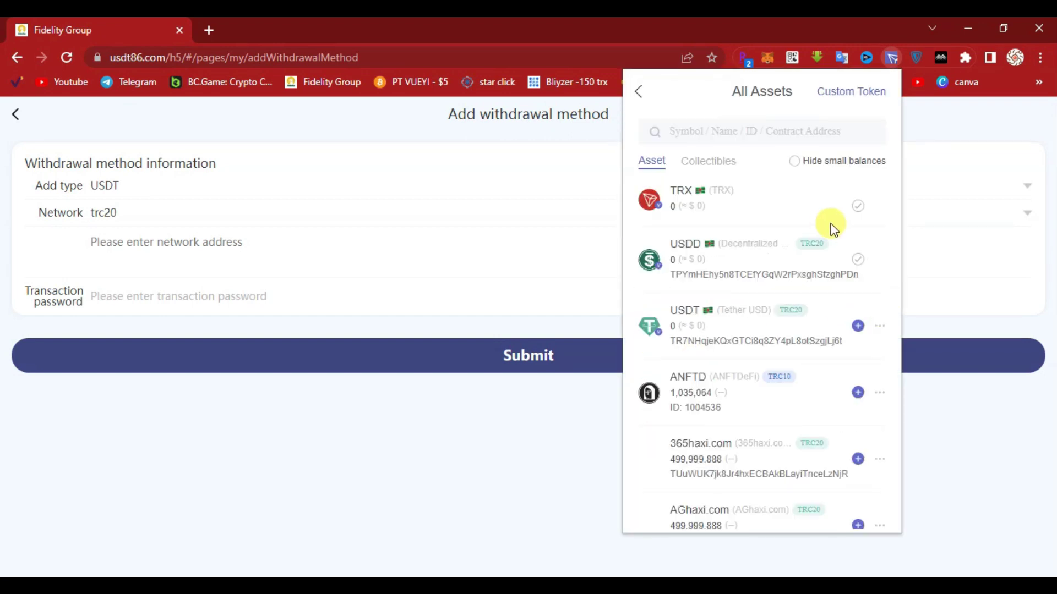
left_click(684, 308)
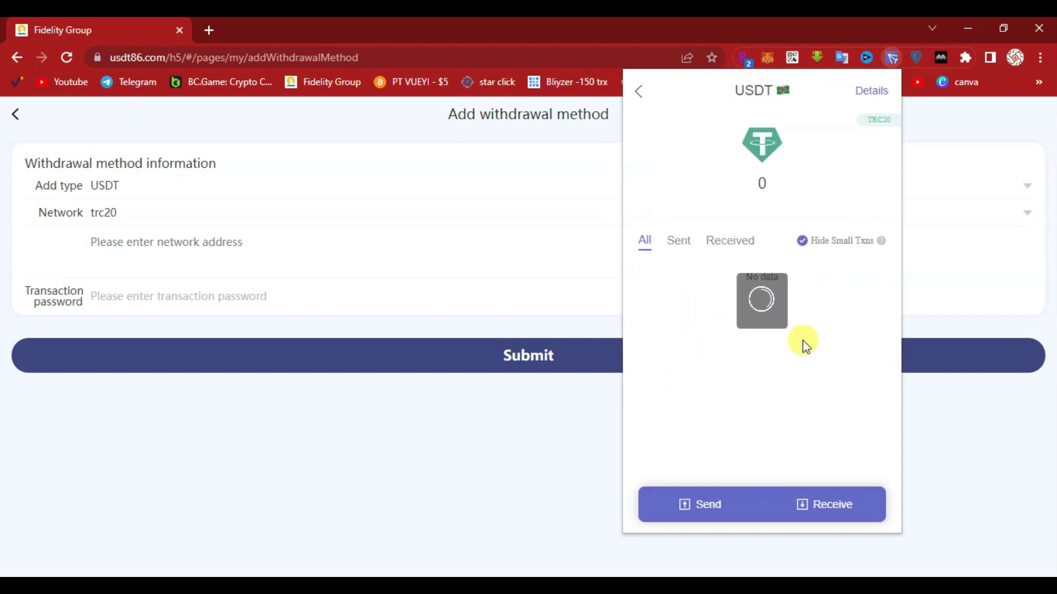
left_click(769, 516)
left_click(849, 410)
left_click(640, 92)
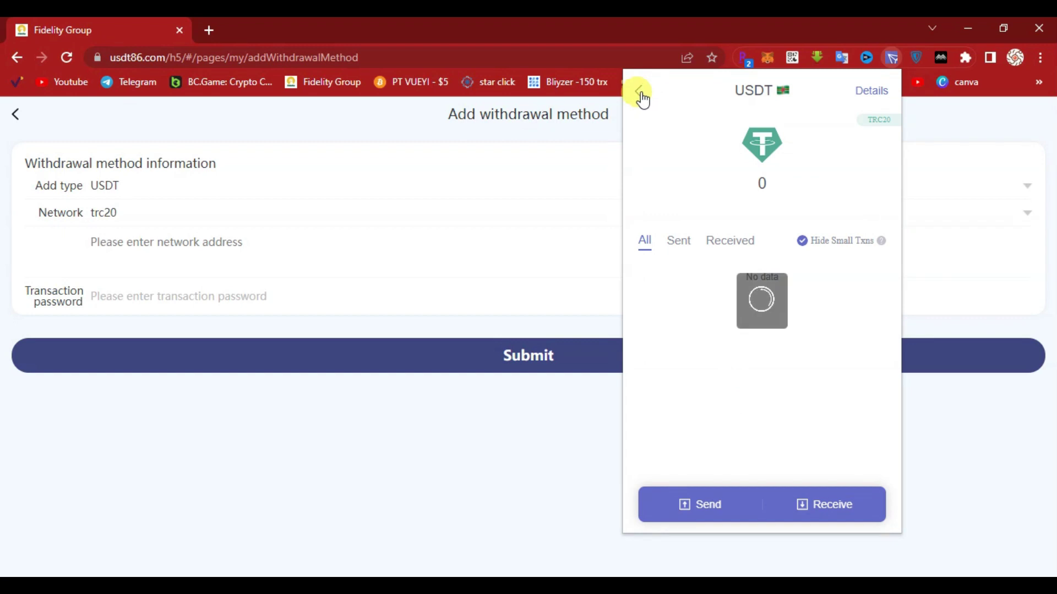
left_click(640, 92)
left_click(858, 328)
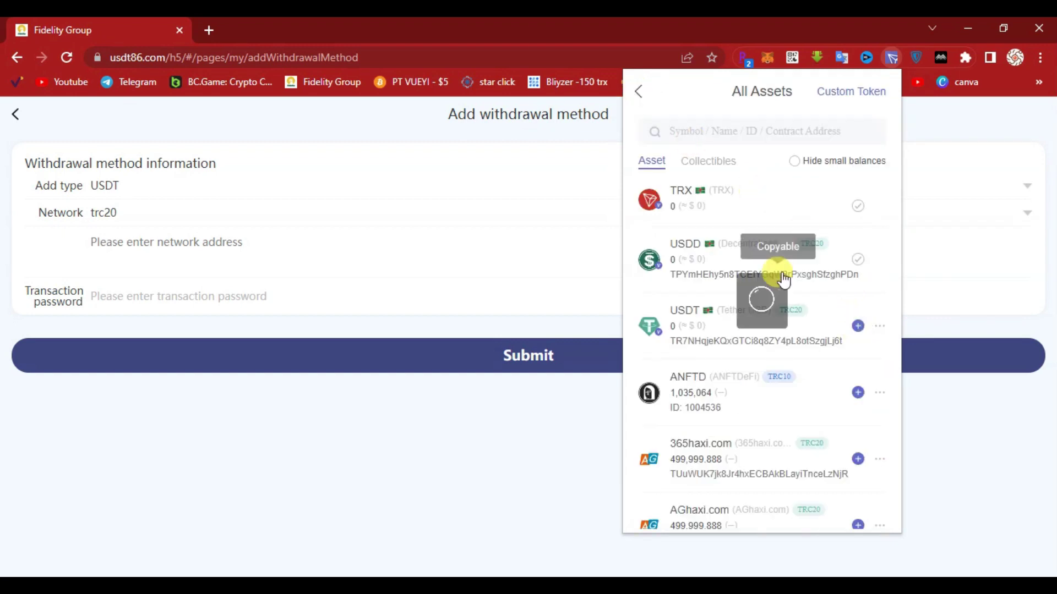
left_click(639, 98)
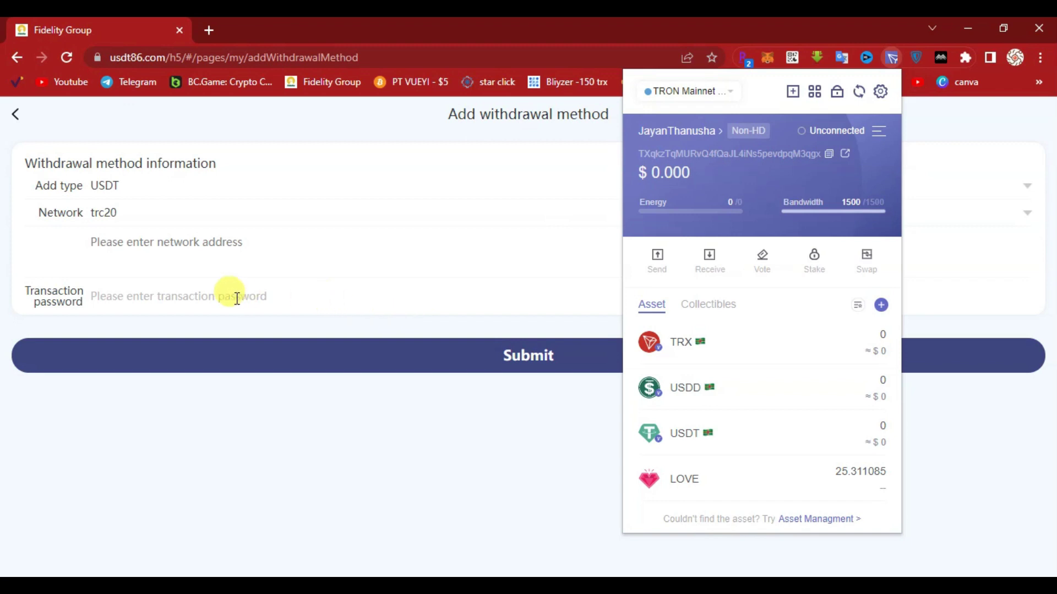
Paste the copied wallet address as the trc20 network address, enter the transaction password, submit the withdrawal method and return to the account page
left_click(184, 255)
right_click(186, 257)
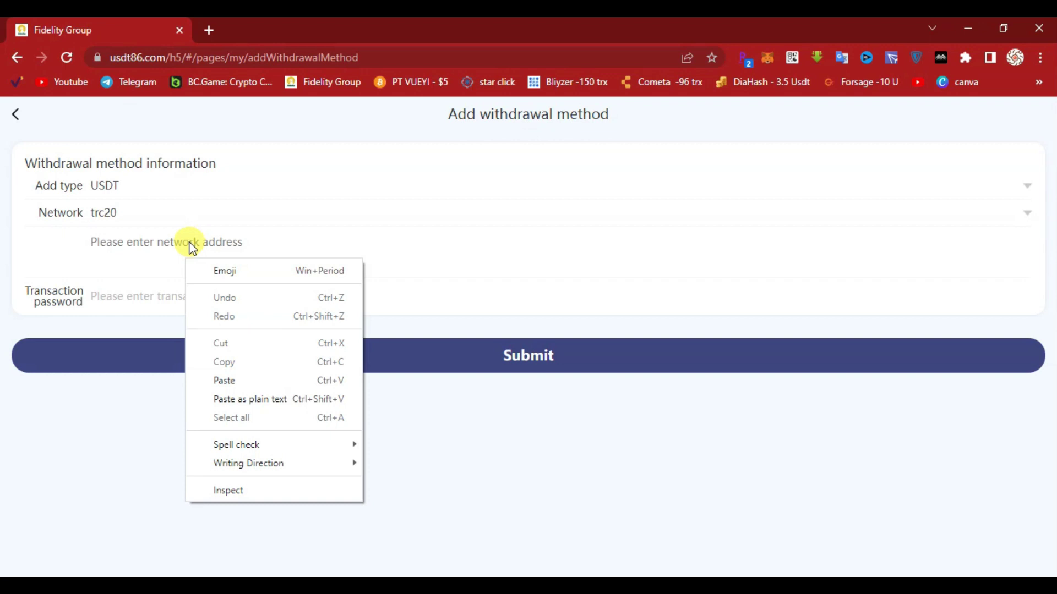
left_click(254, 379)
left_click(218, 303)
type("1")
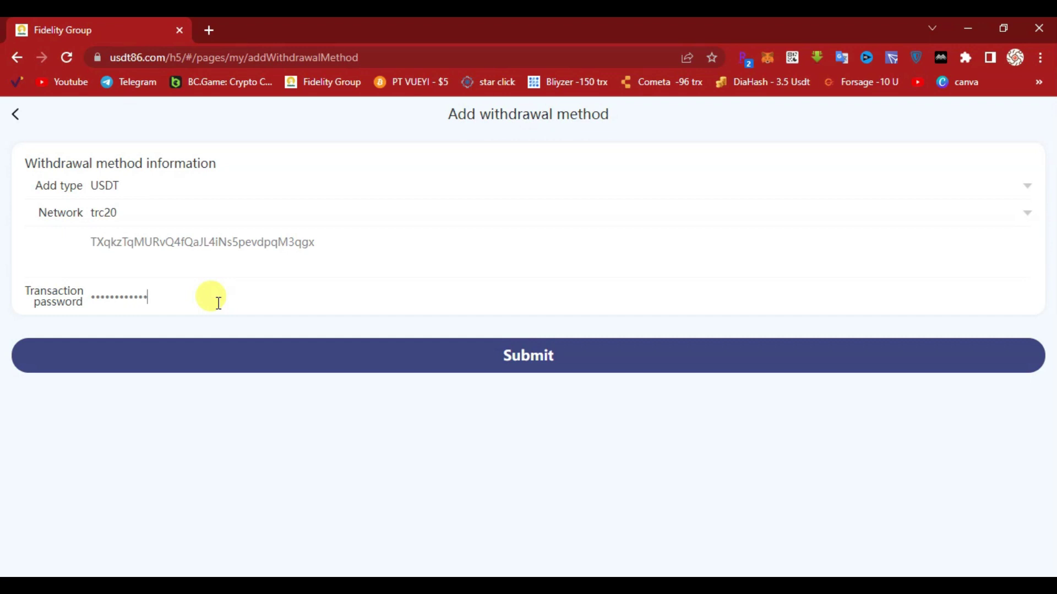
left_click(391, 367)
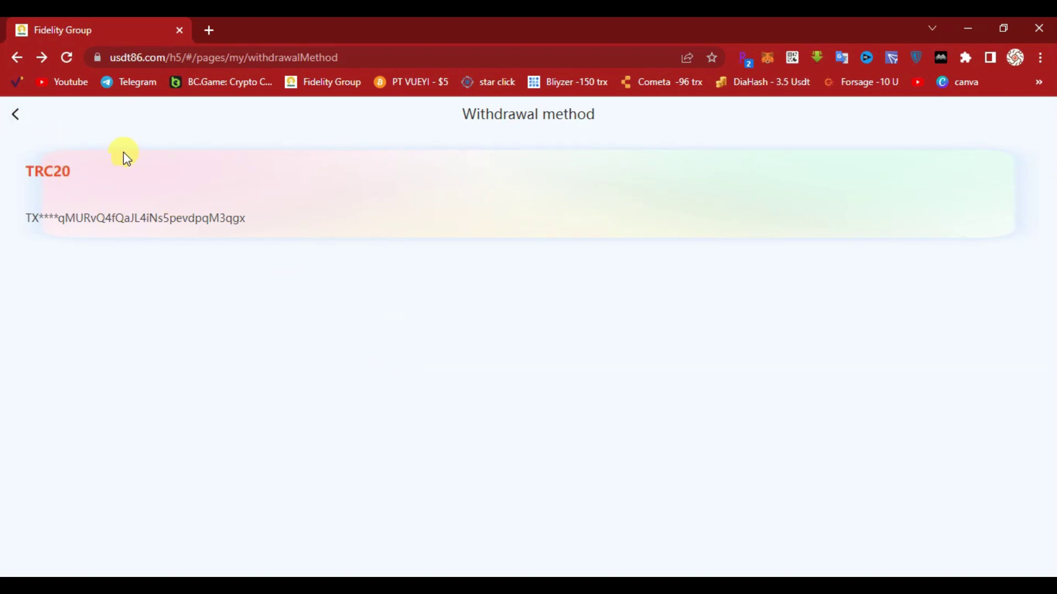
left_click(11, 49)
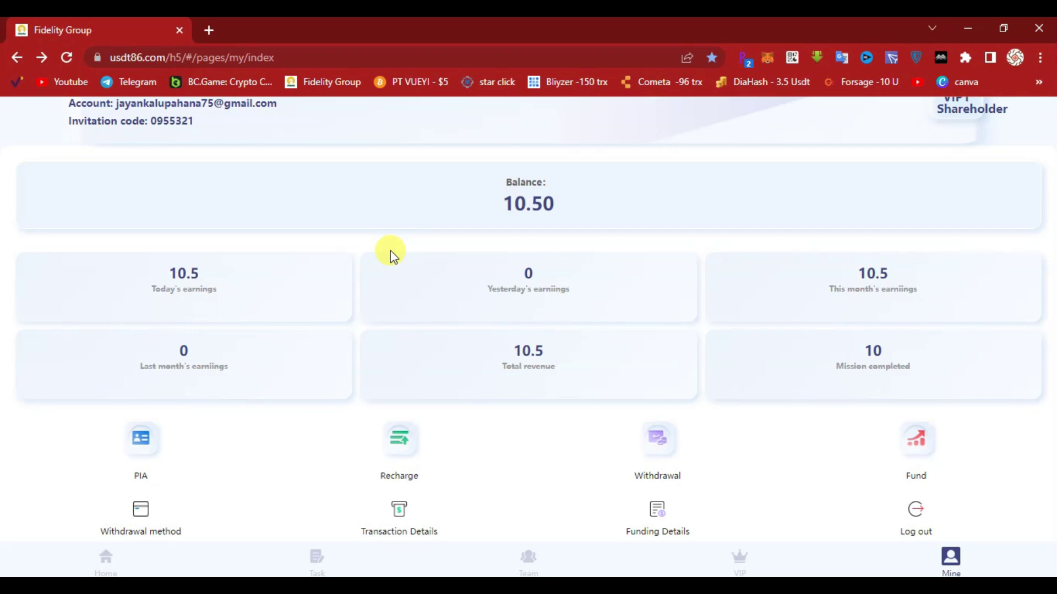
Open the withdrawal form from the account page and enter 0.50 as the amount
scroll(424, 242, "up", 1)
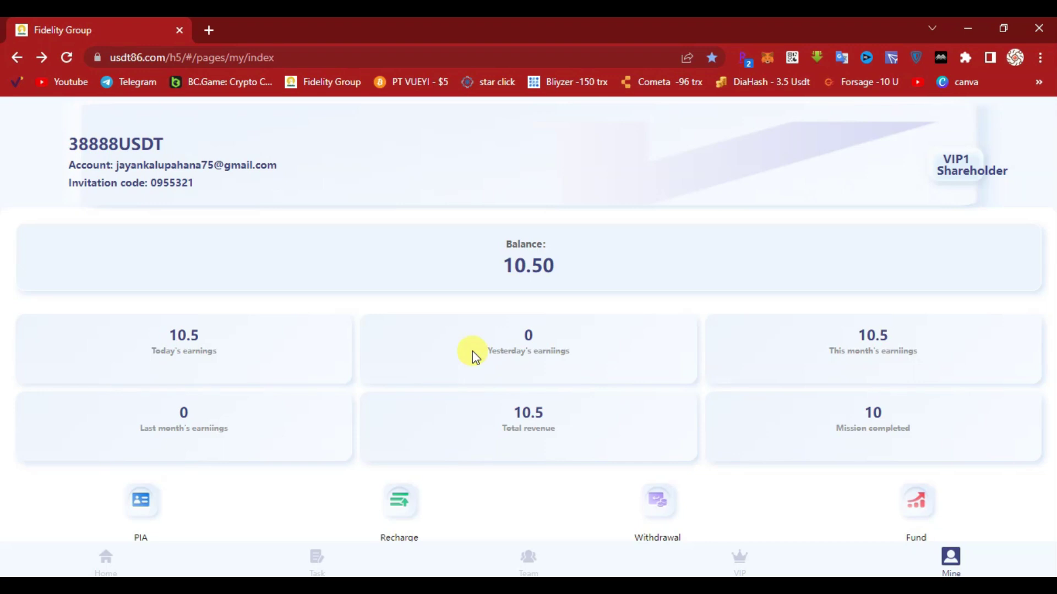
left_click(658, 502)
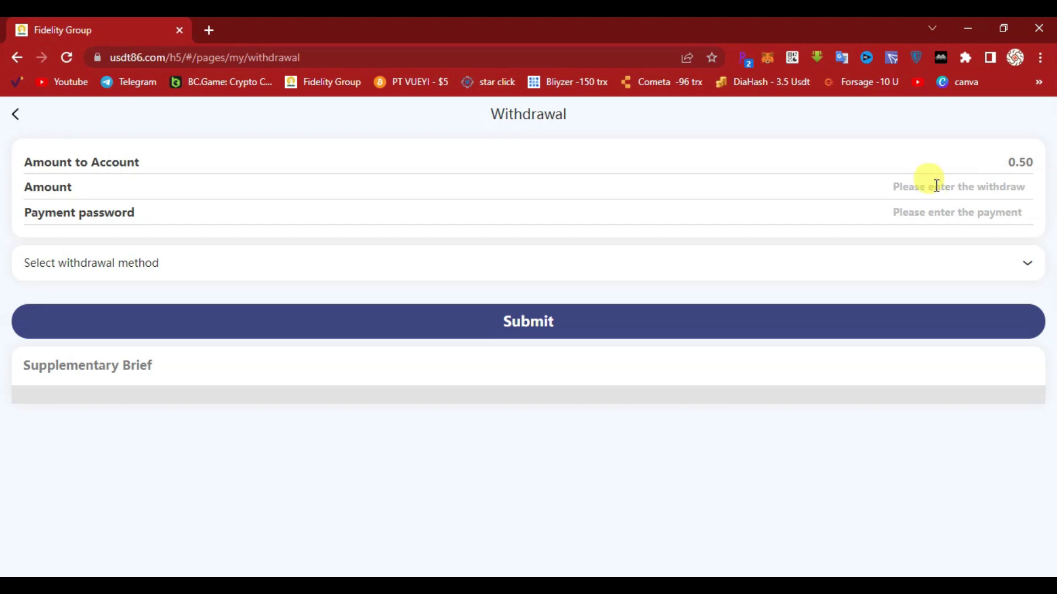
type("0")
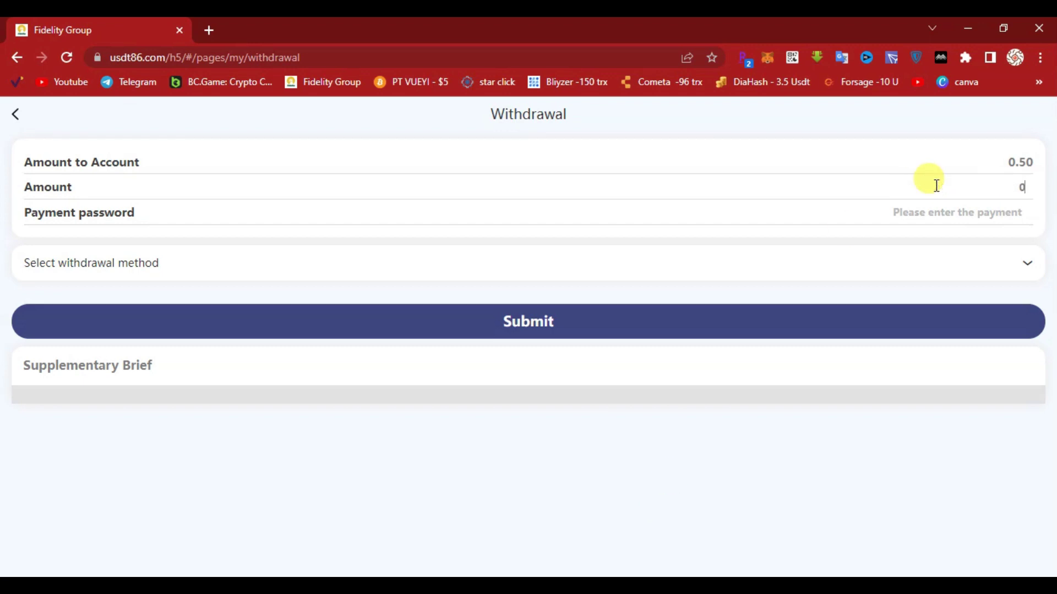
type(".50")
right_click(934, 212)
left_click(803, 212)
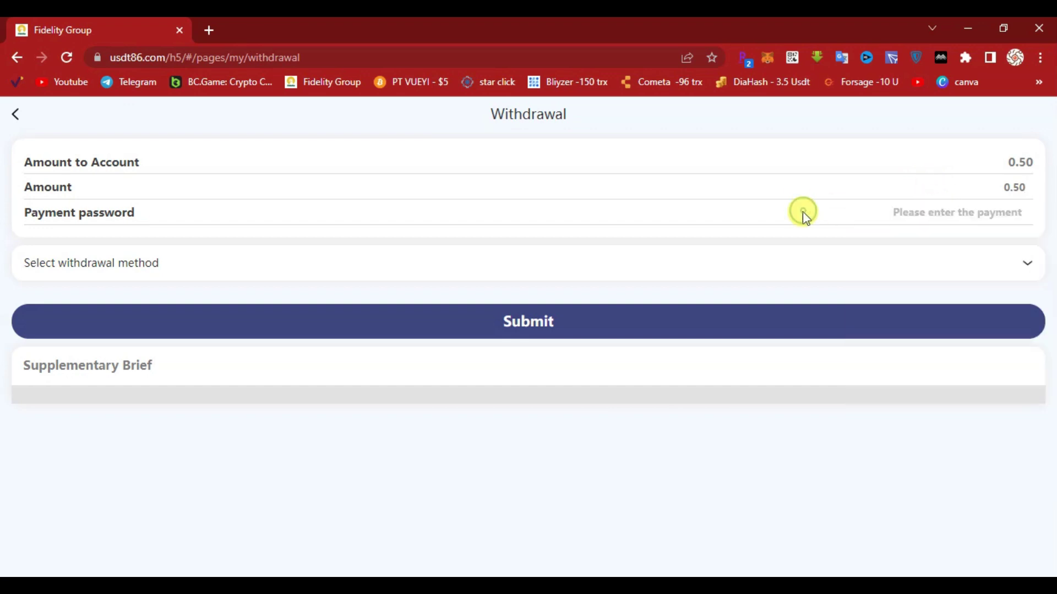
Choose the saved wallet address as the withdrawal method, enter the payment password and submit the withdrawal request
left_click(637, 266)
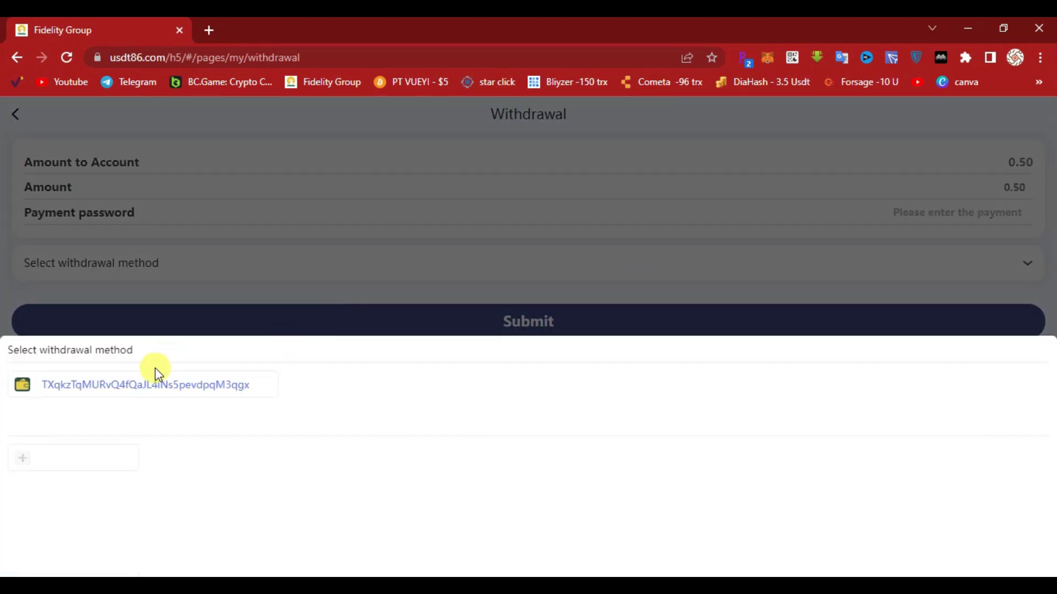
left_click(151, 385)
left_click(929, 210)
type("•")
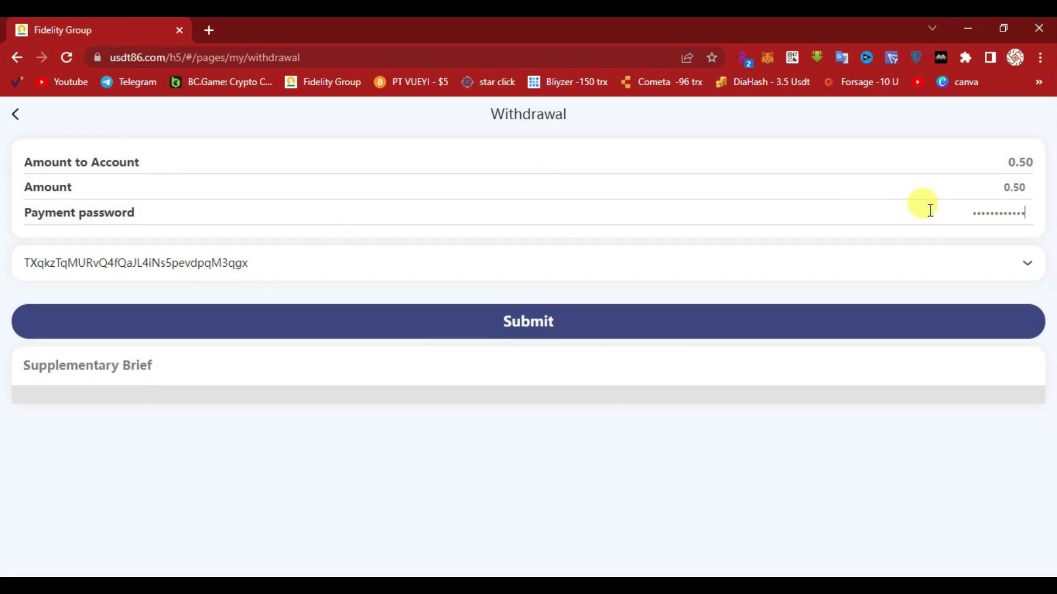
left_click(743, 316)
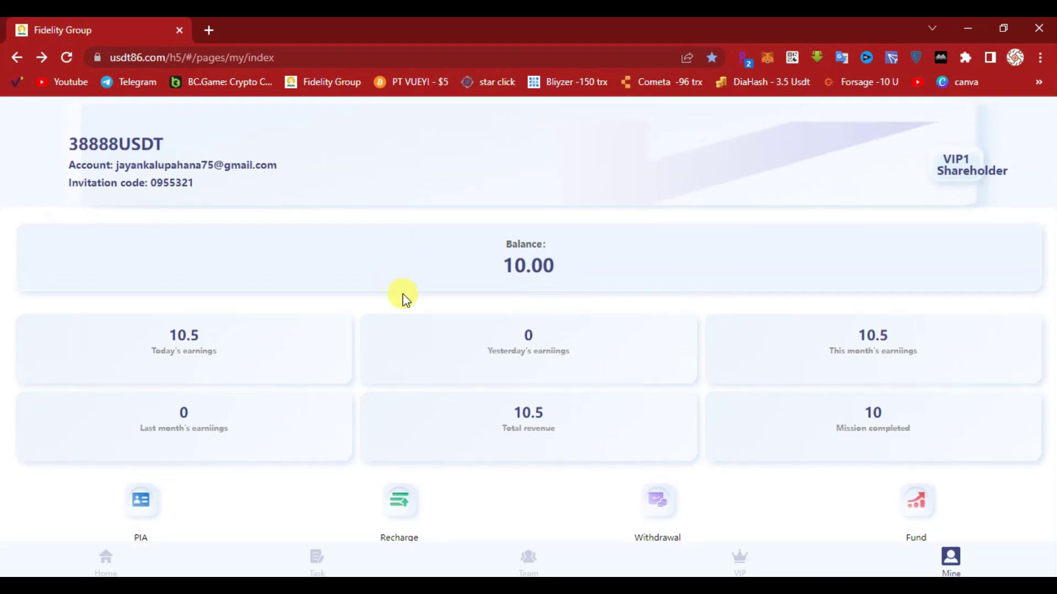
Check the amount still available for withdrawal, and view the withdrawal record in the transaction details
left_click(658, 495)
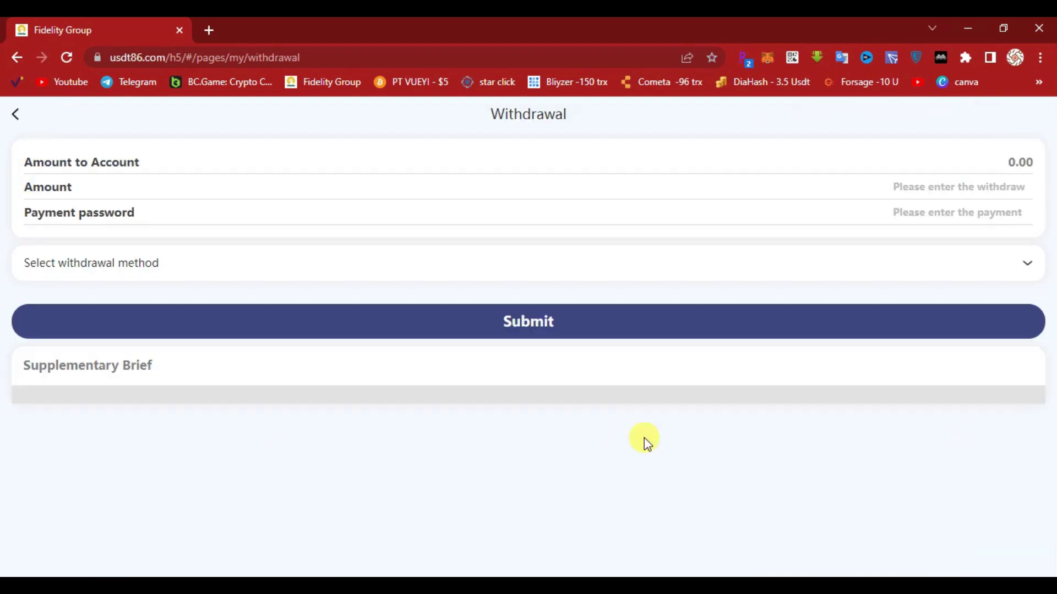
left_click(16, 118)
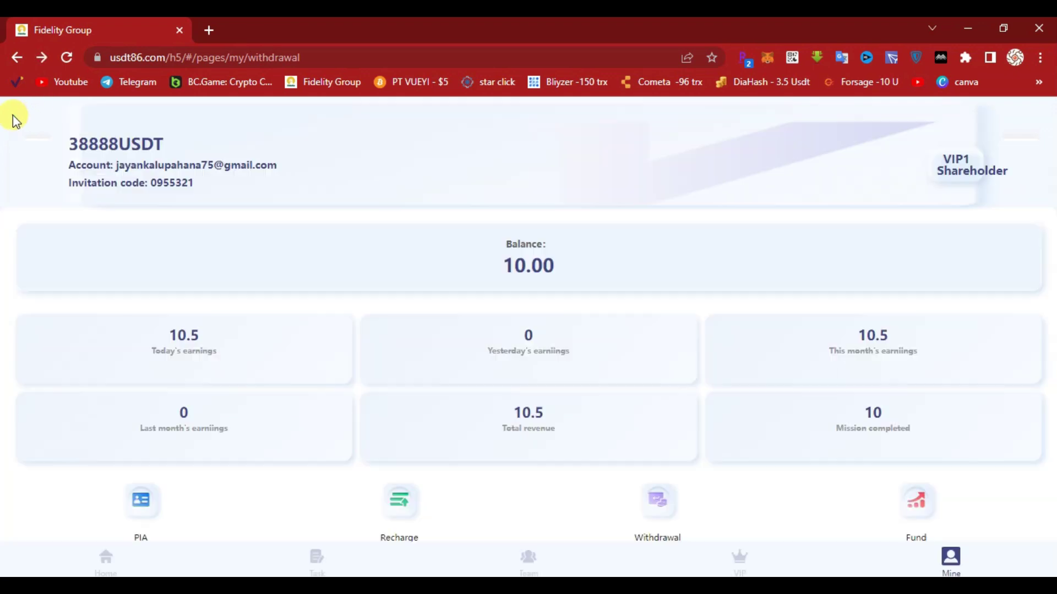
scroll(425, 254, "down", 2)
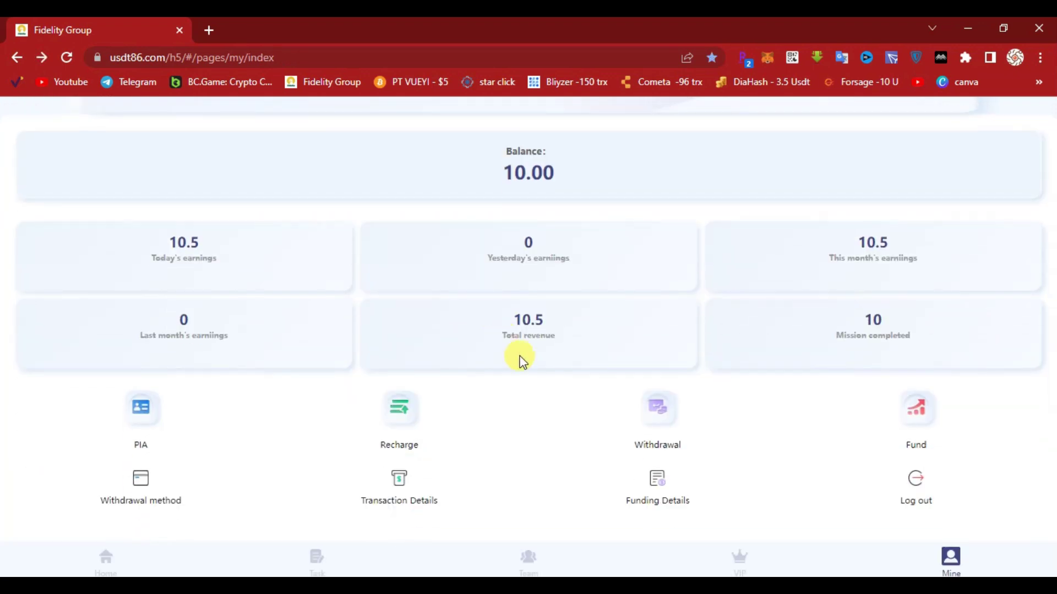
left_click(435, 505)
left_click(785, 152)
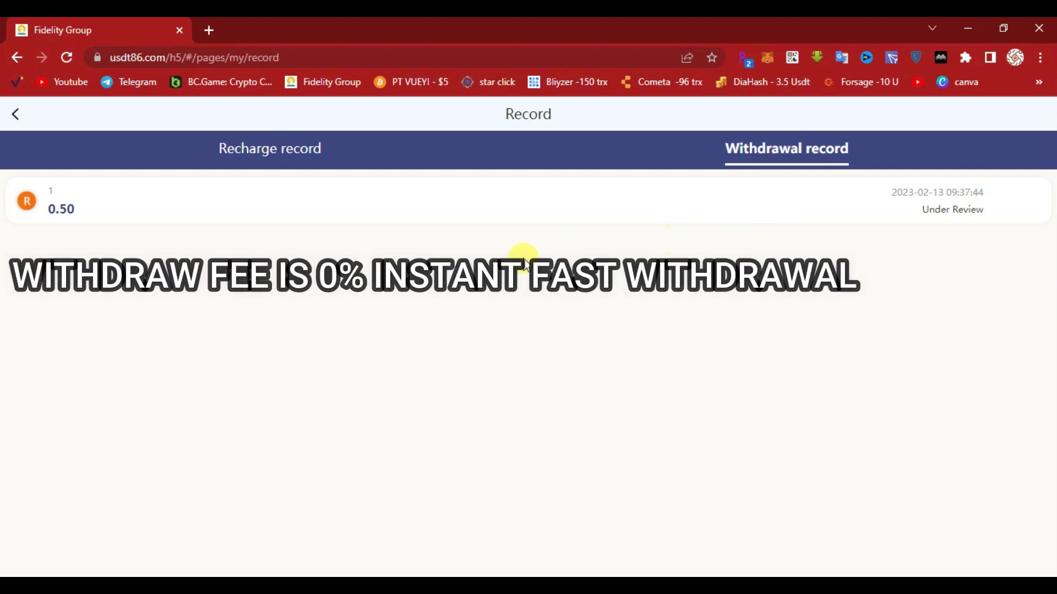
Refresh the TRON wallet extension, inspect the latest incoming USDT transaction's details, and return to the site's account page
left_click(892, 58)
left_click(859, 91)
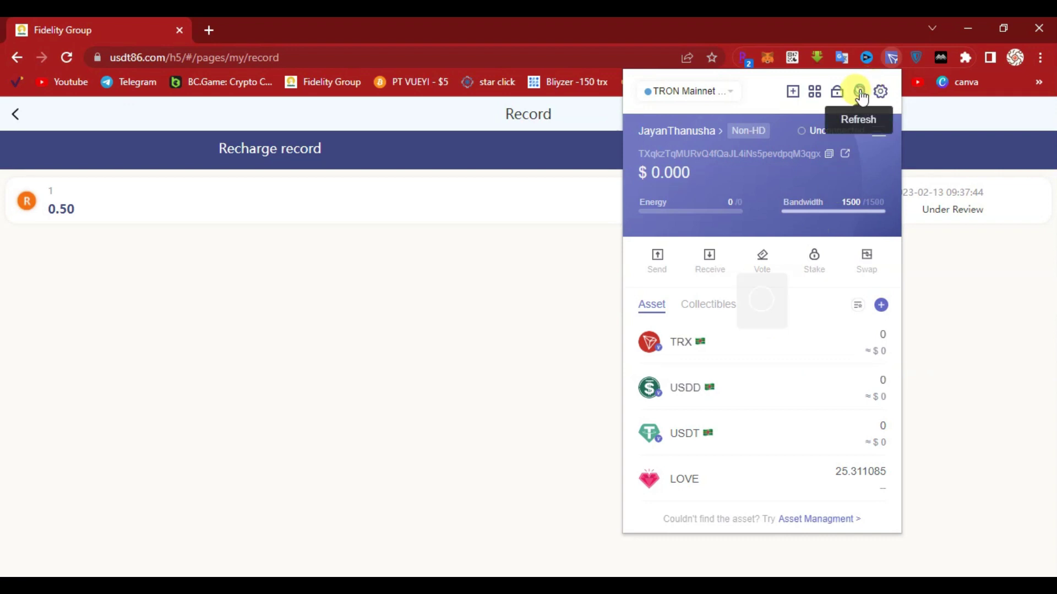
left_click(824, 449)
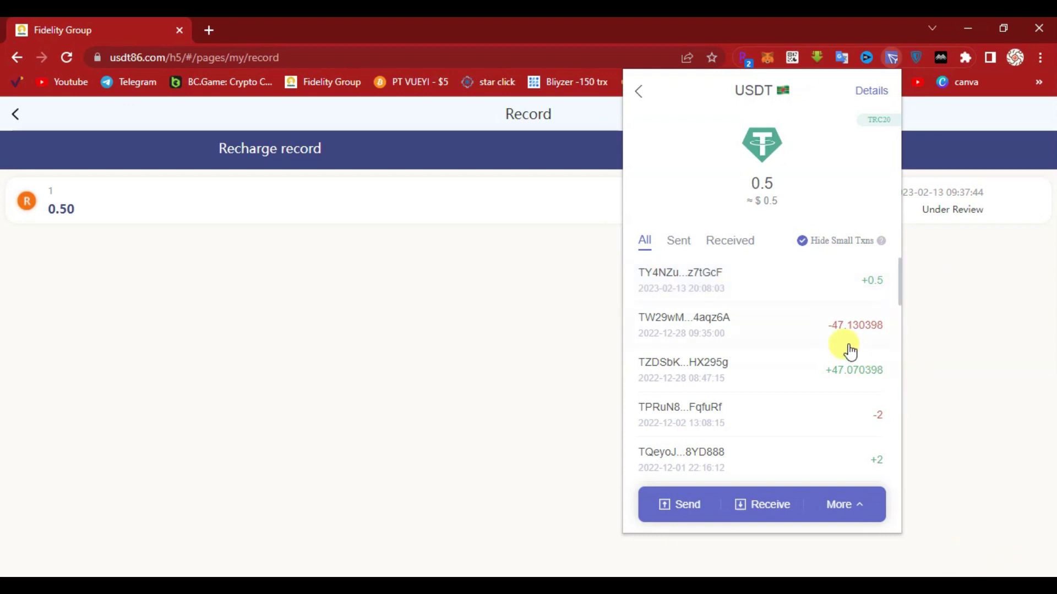
left_click(793, 285)
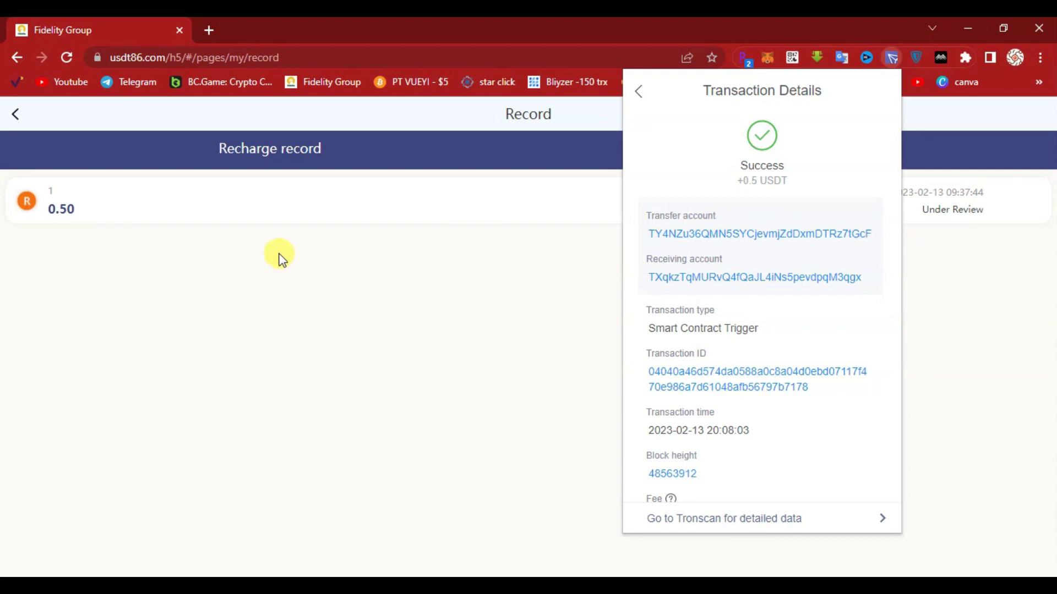
left_click(147, 205)
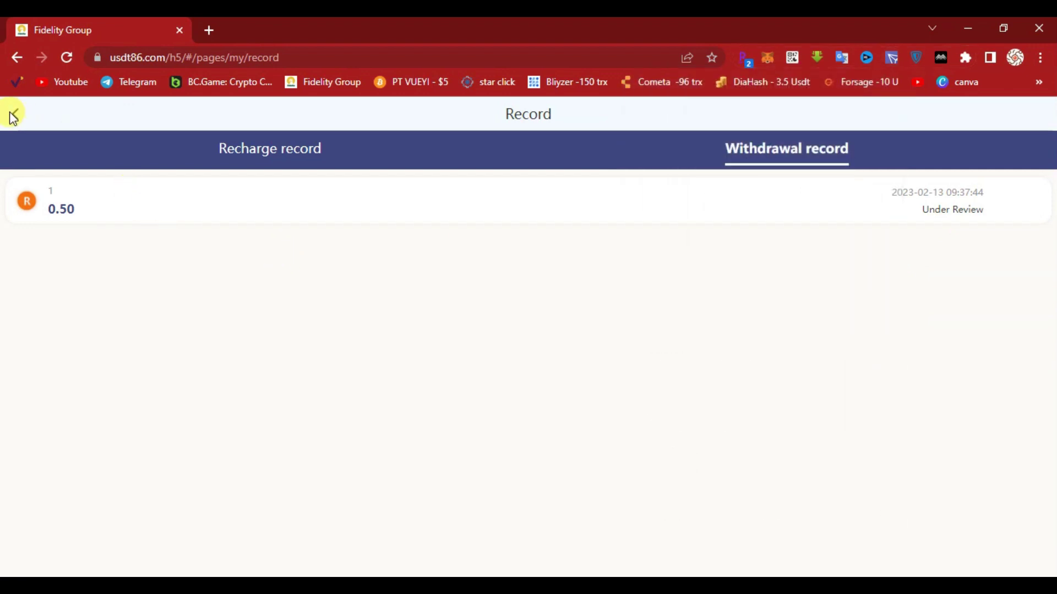
left_click(13, 115)
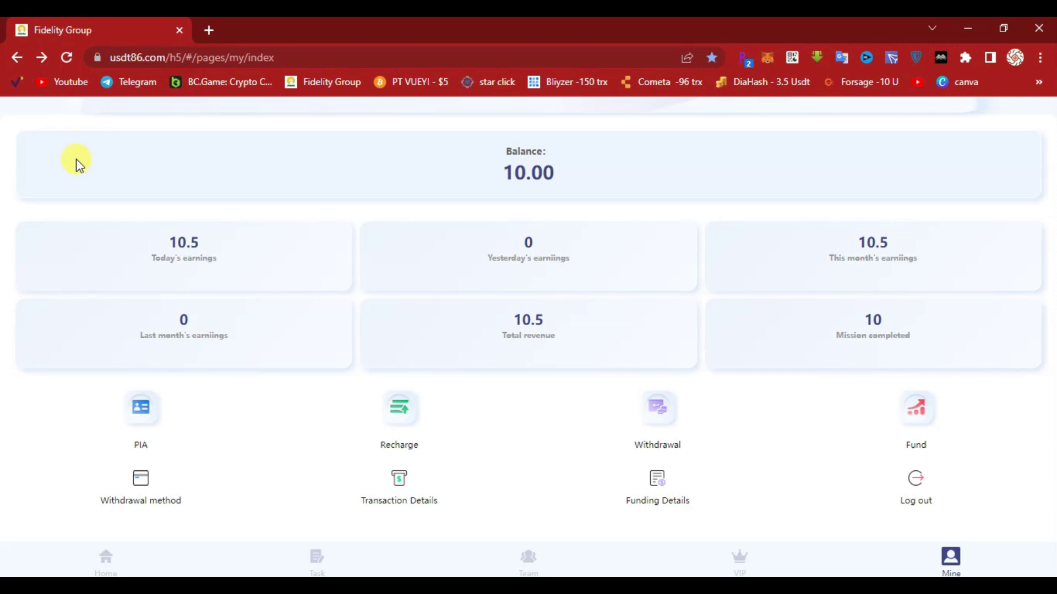
scroll(76, 158, "up", 3)
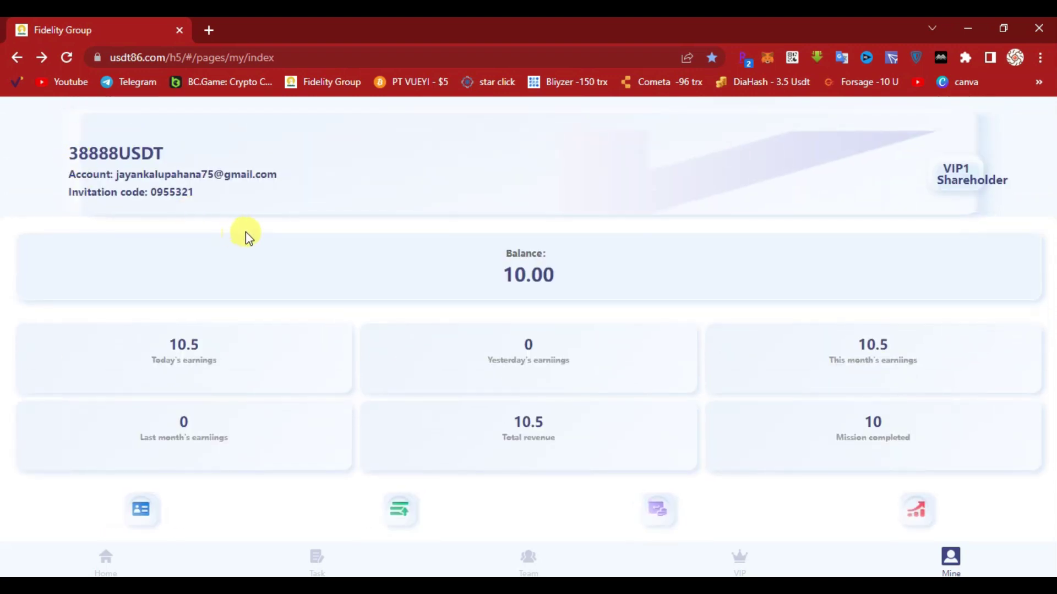